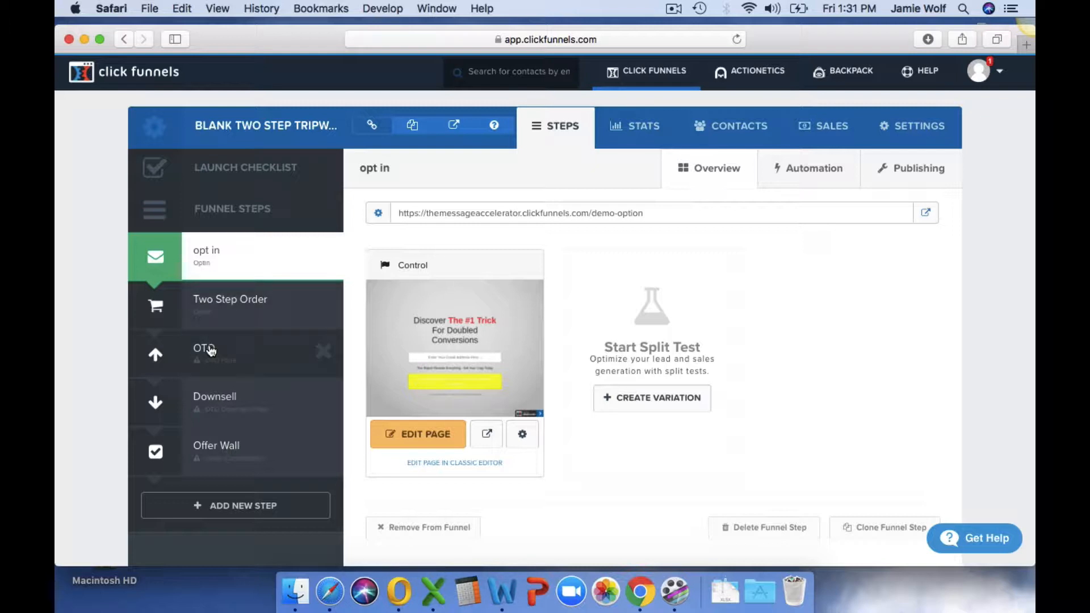
- Apply the OTO Video template to the funnel's OTO step and open the page in the editor
click(210, 349)
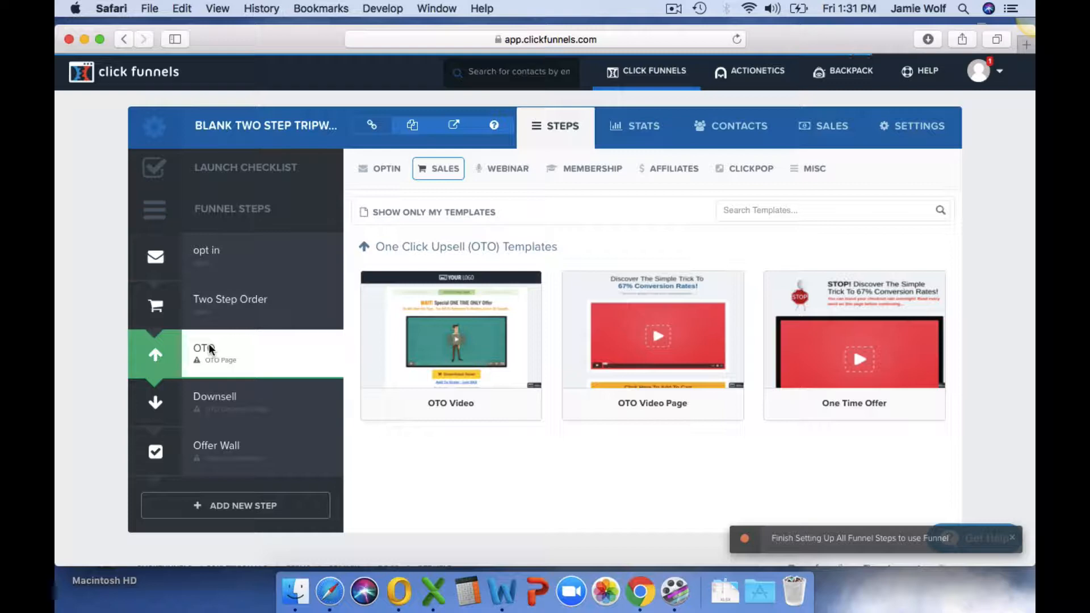
scroll(829, 341, down, 2)
mouse_move(827, 332)
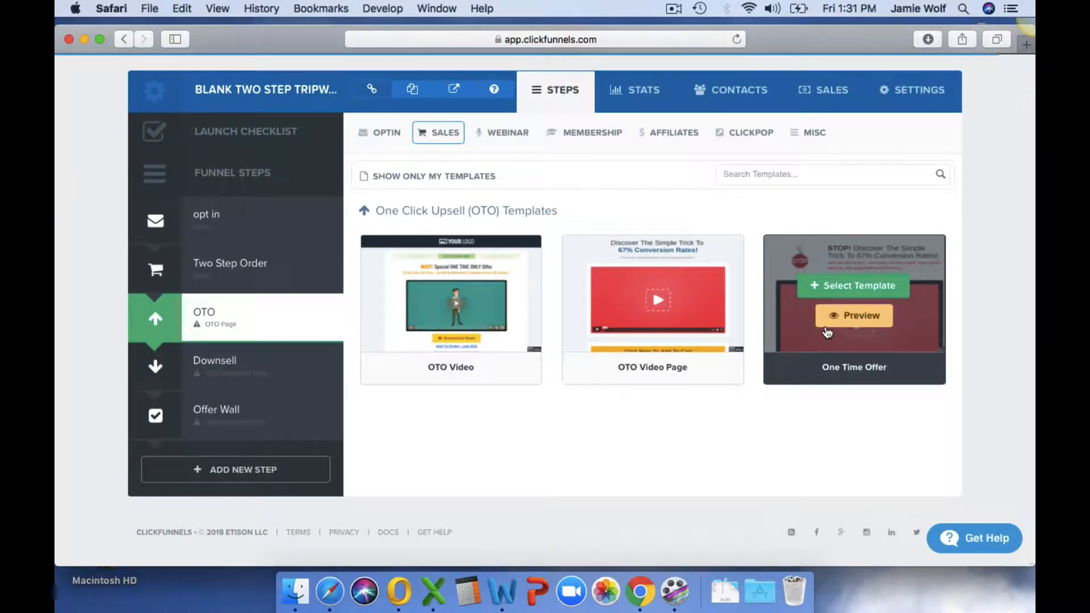
mouse_move(449, 314)
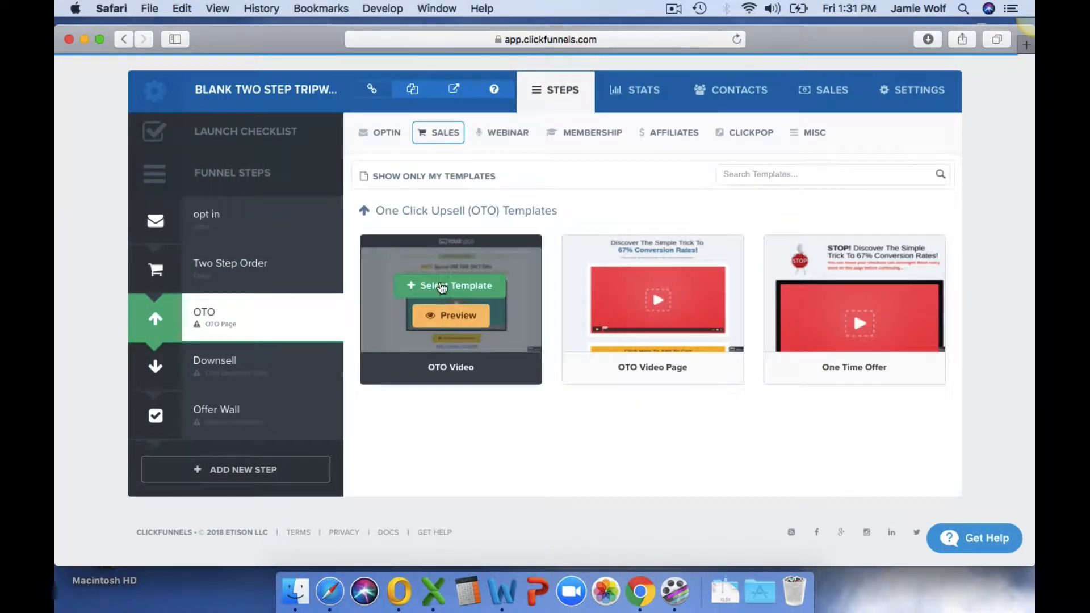
click(441, 284)
click(455, 440)
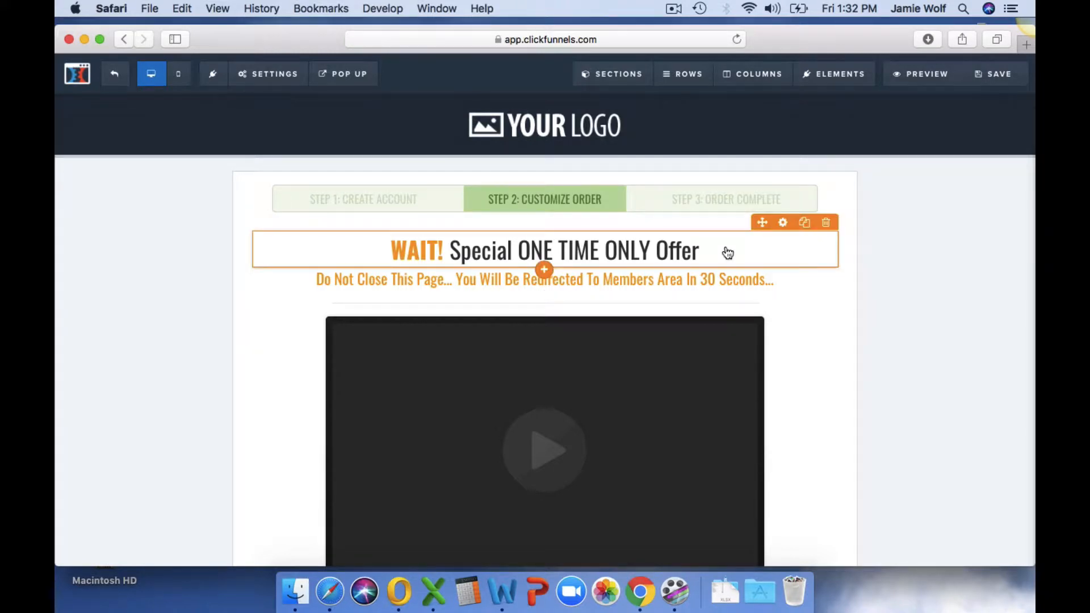
- Delete the template's video element above the Download Now! button
scroll(728, 253, down, 3)
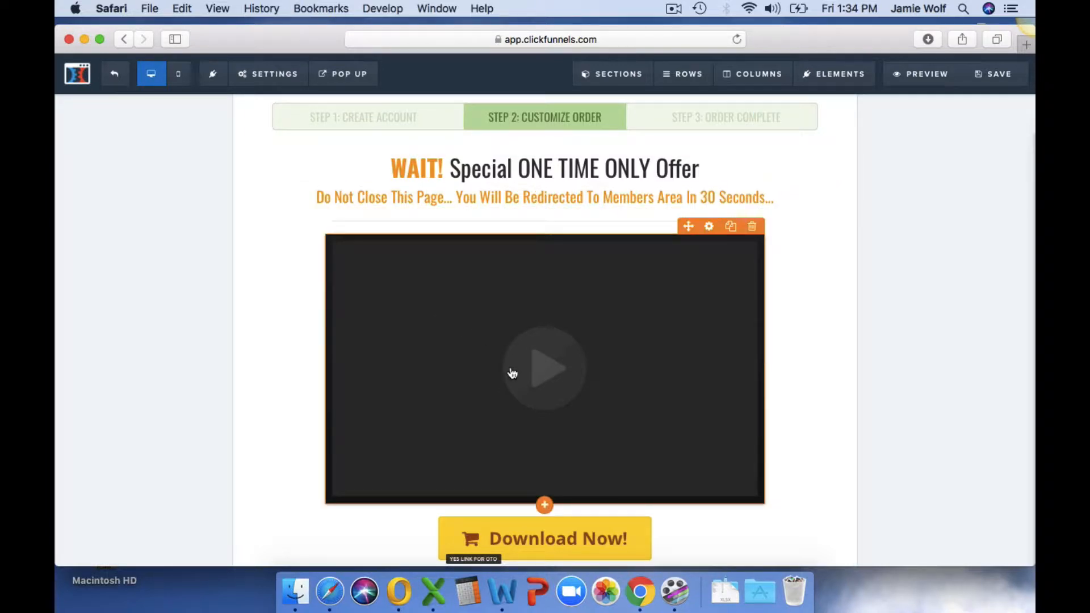
click(753, 226)
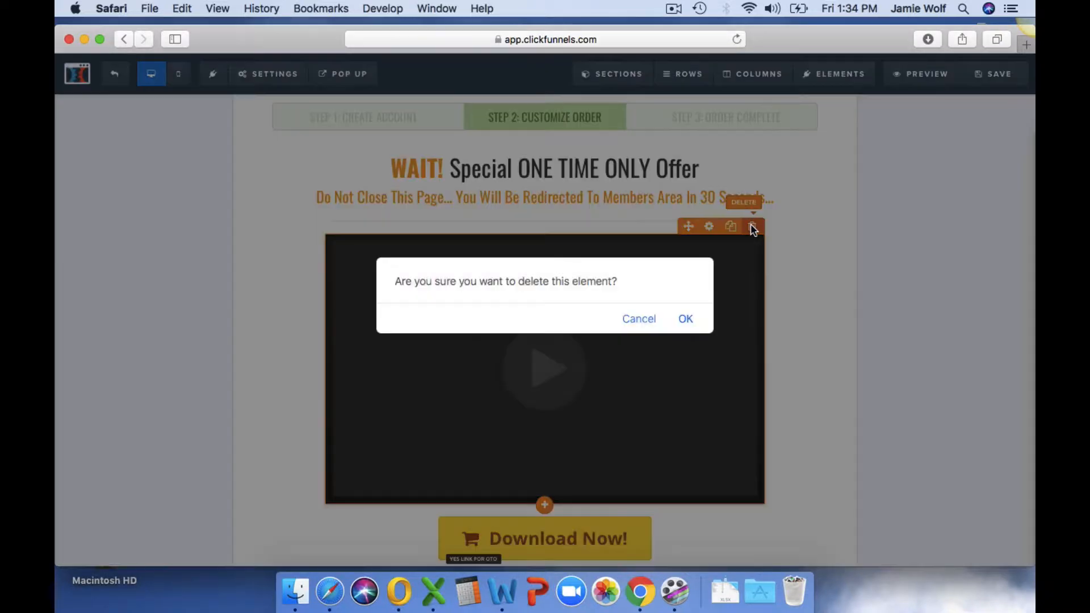
click(685, 318)
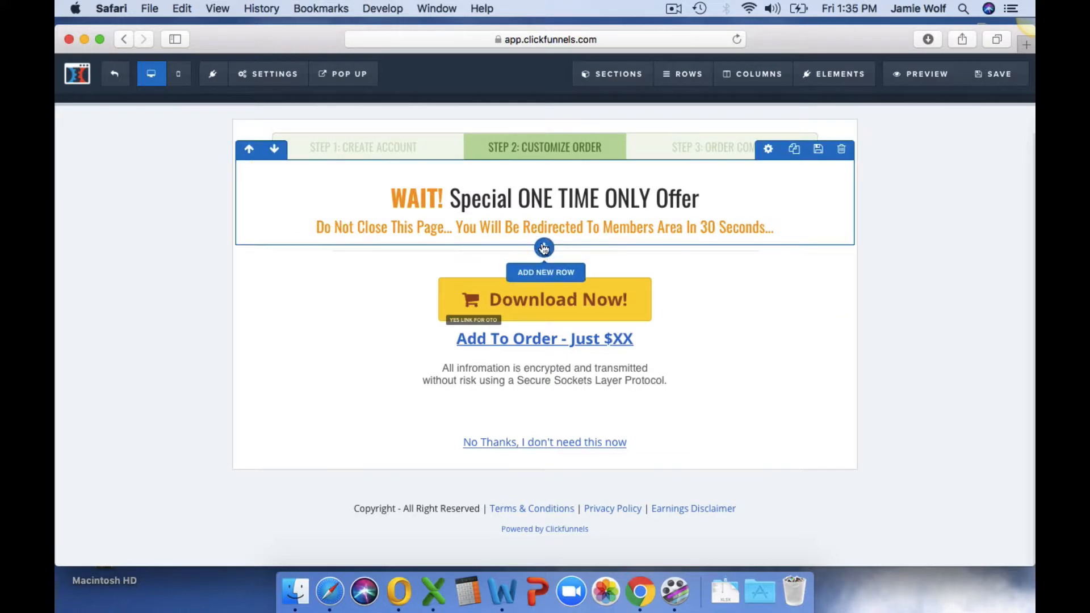
click(544, 245)
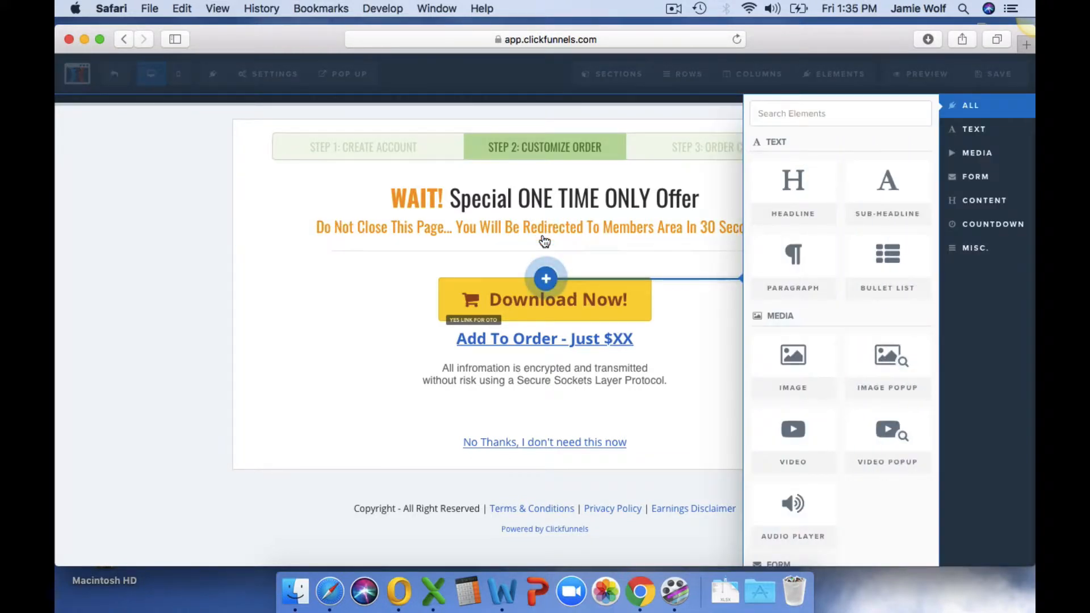
click(789, 365)
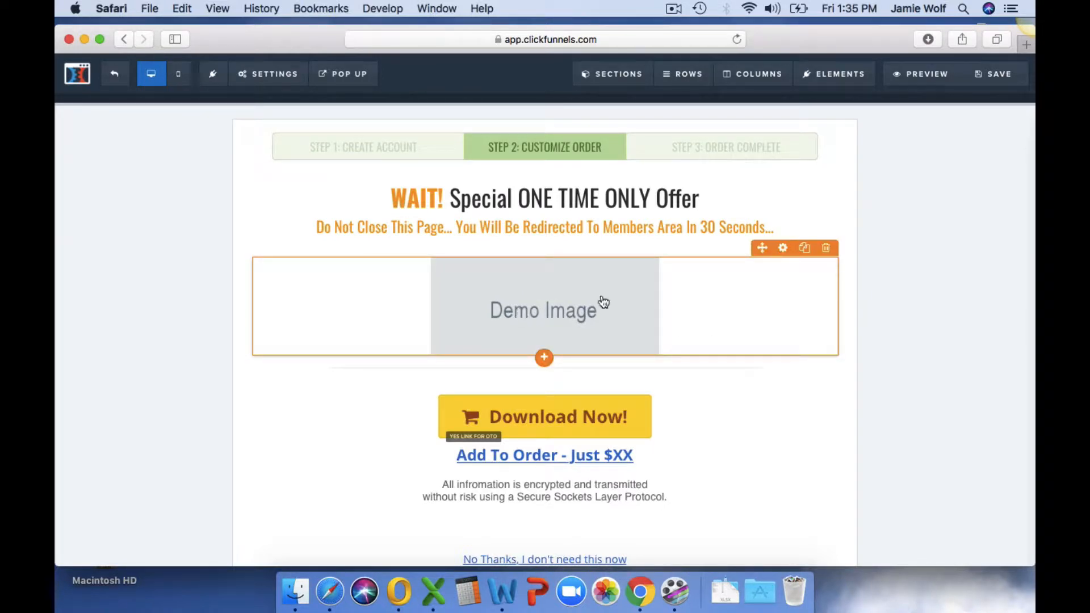
click(826, 247)
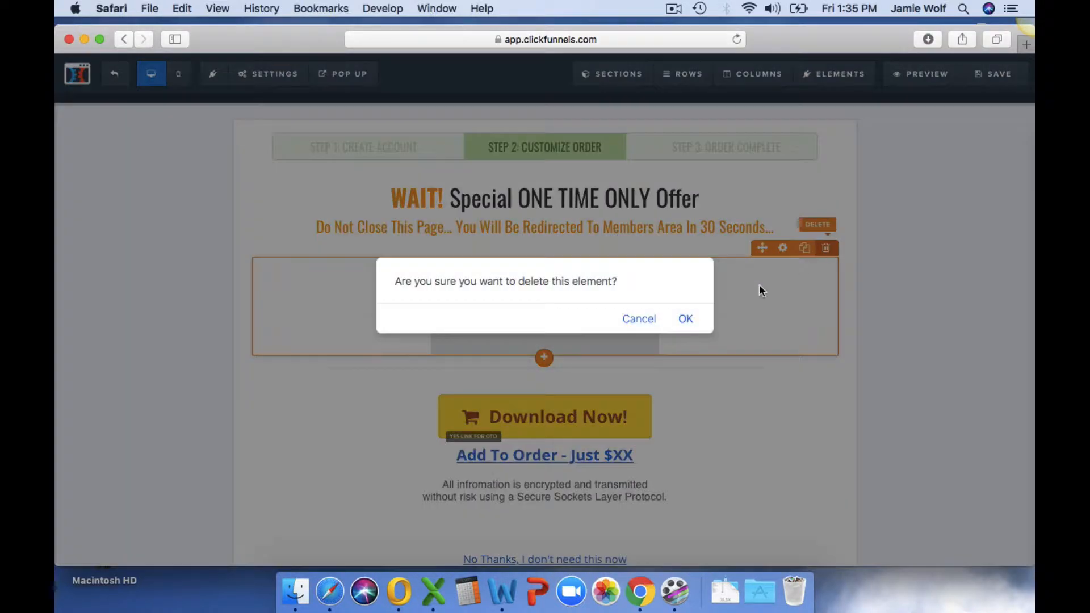
click(685, 319)
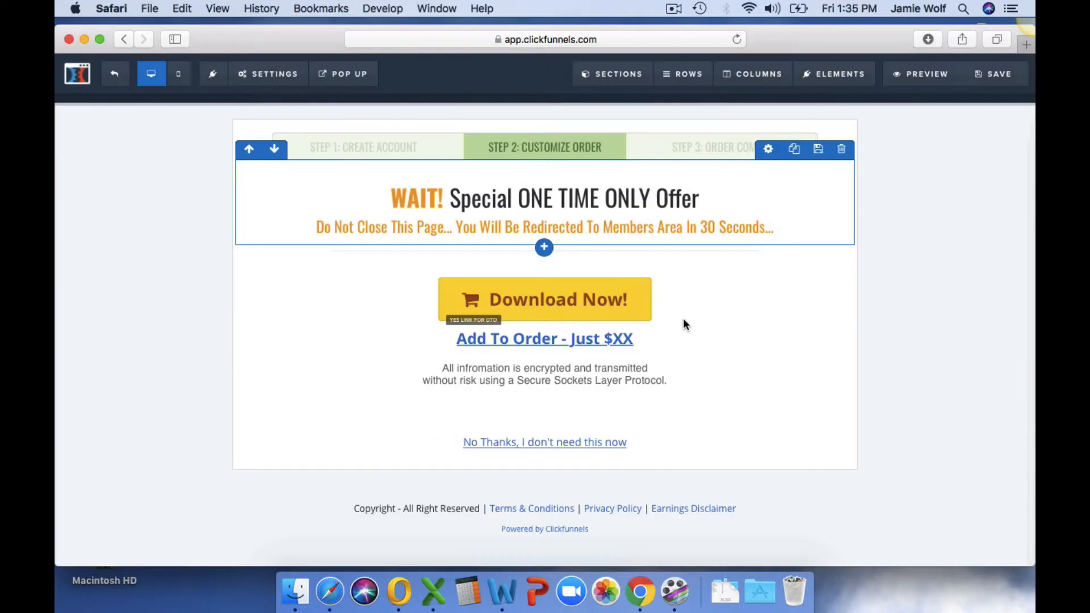
- Add a video element beneath the sub-headline "Do Not Close This Page..."
click(544, 243)
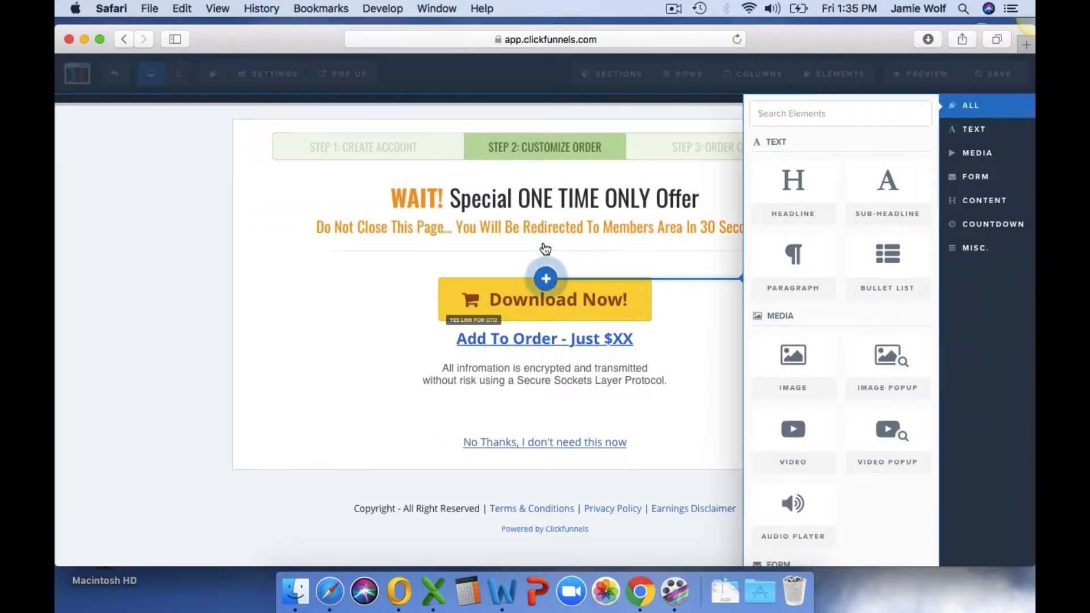
click(792, 437)
scroll(791, 436, down, 3)
scroll(792, 435, up, 3)
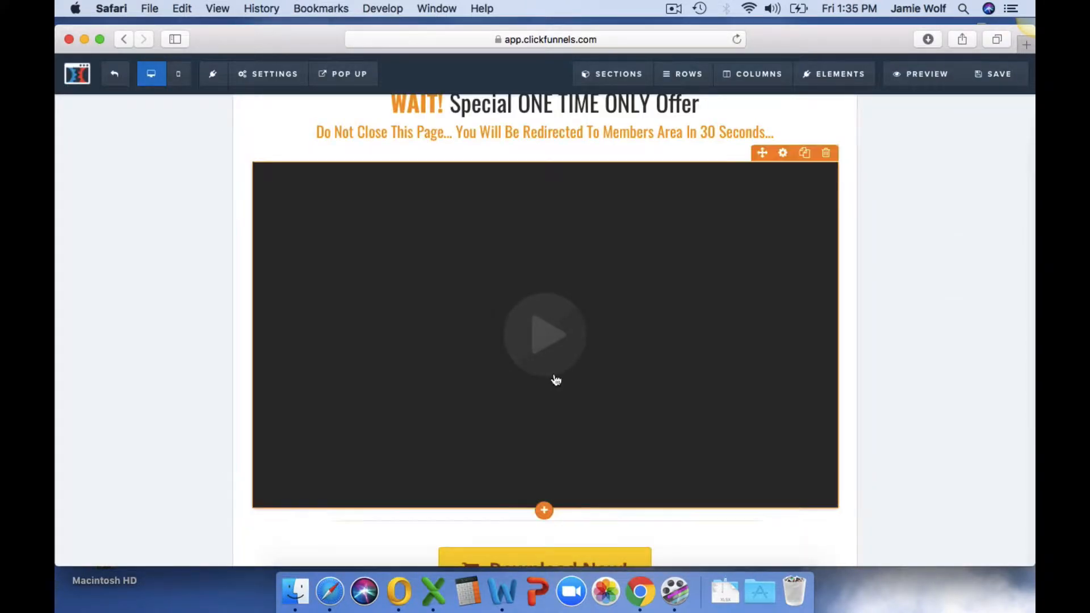
scroll(555, 380, down, 4)
scroll(555, 380, up, 6)
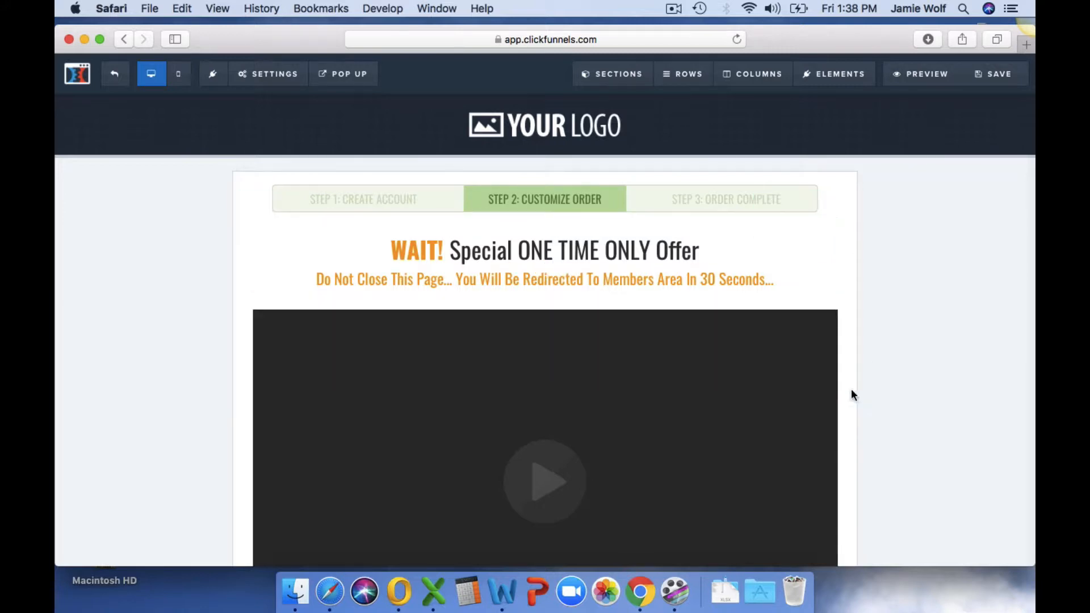
- Open the settings of the new video element and show its video type choices
scroll(845, 390, down, 5)
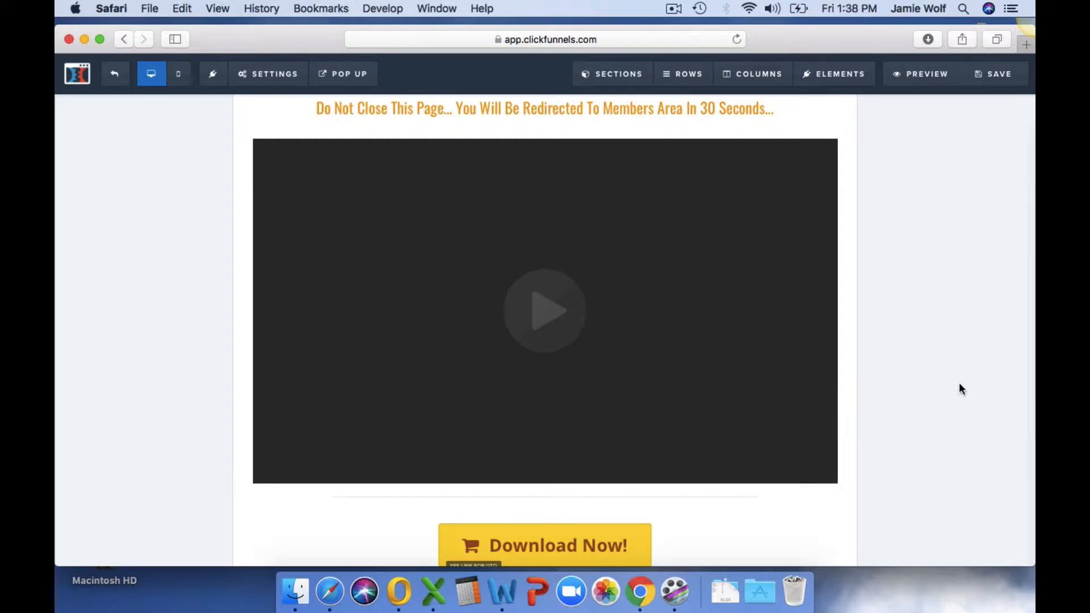
scroll(929, 392, down, 5)
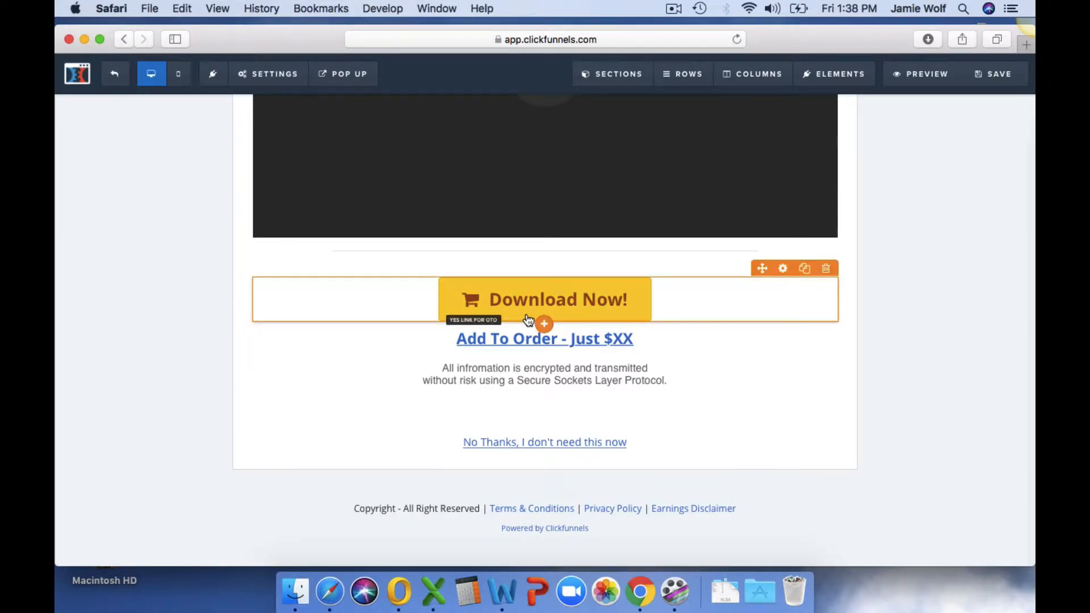
scroll(528, 321, up, 6)
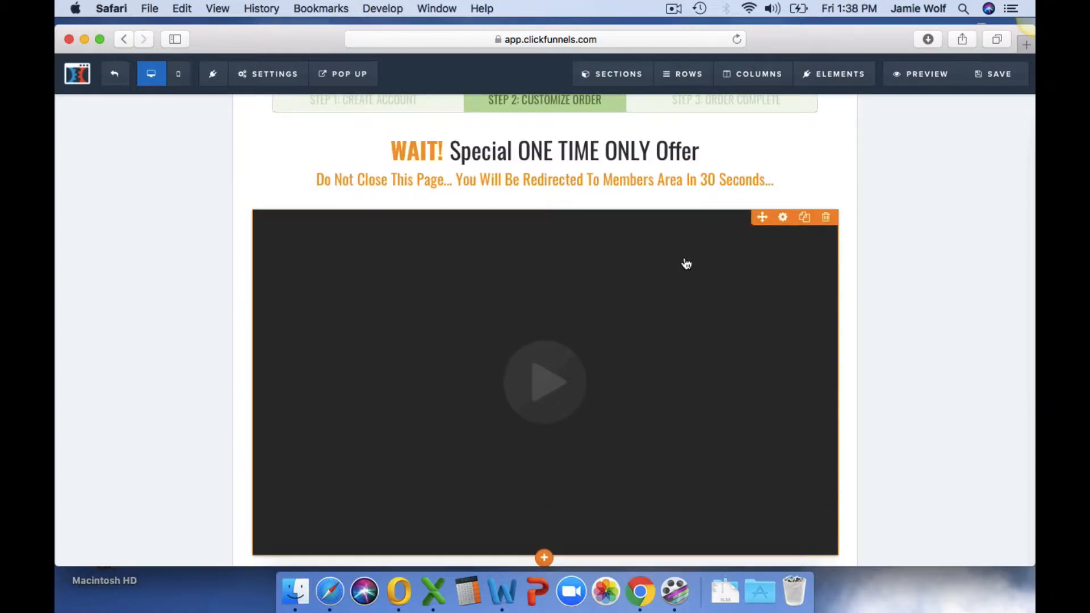
click(785, 218)
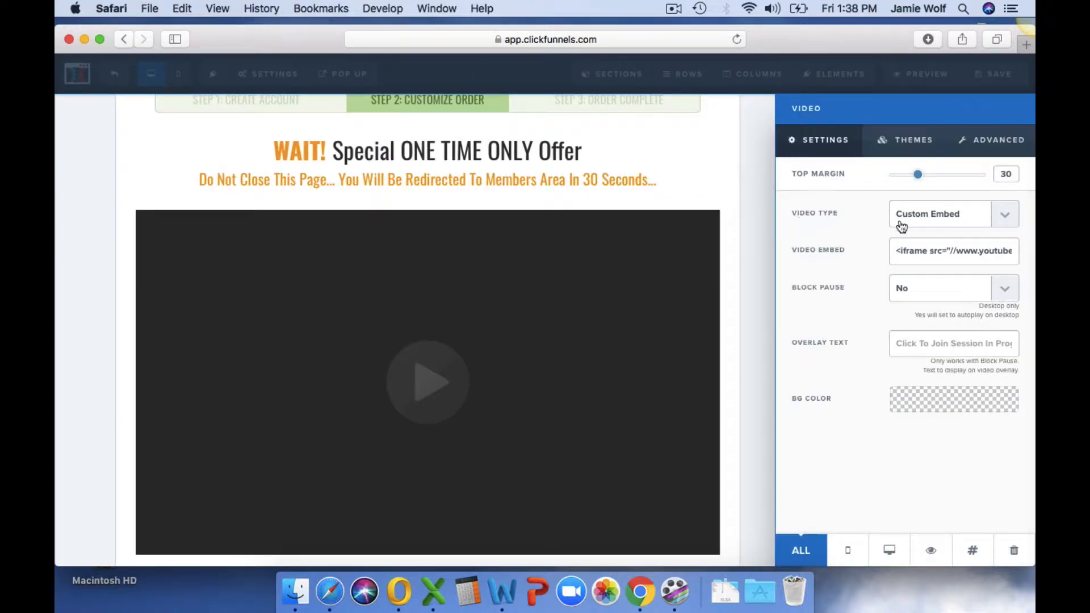
click(1006, 220)
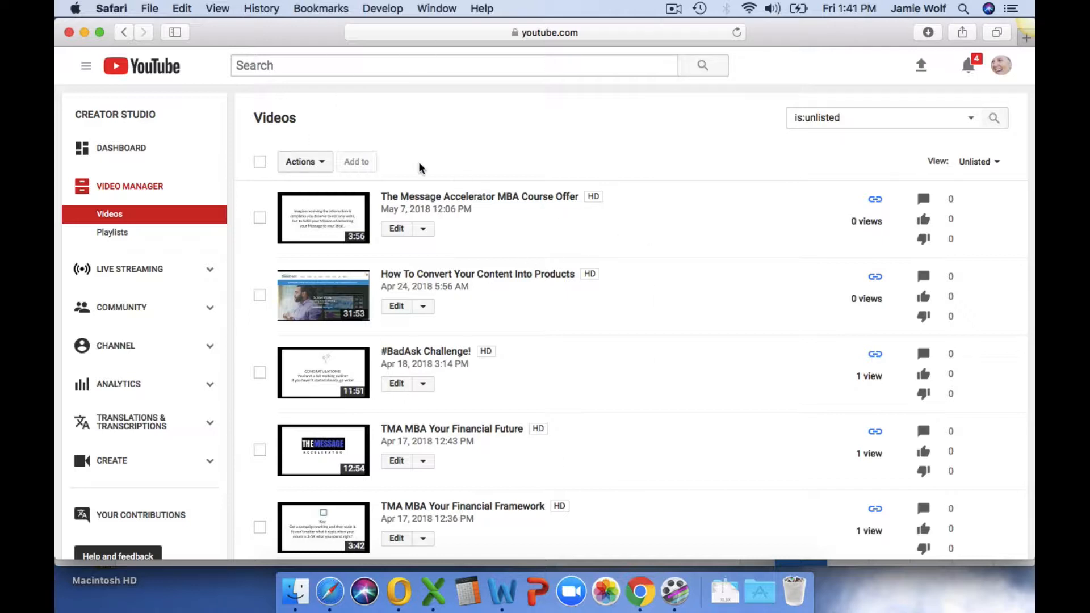
- In YouTube's Video Manager, open "The Message Accelerator MBA Course Offer" for editing and show its visibility options
click(397, 230)
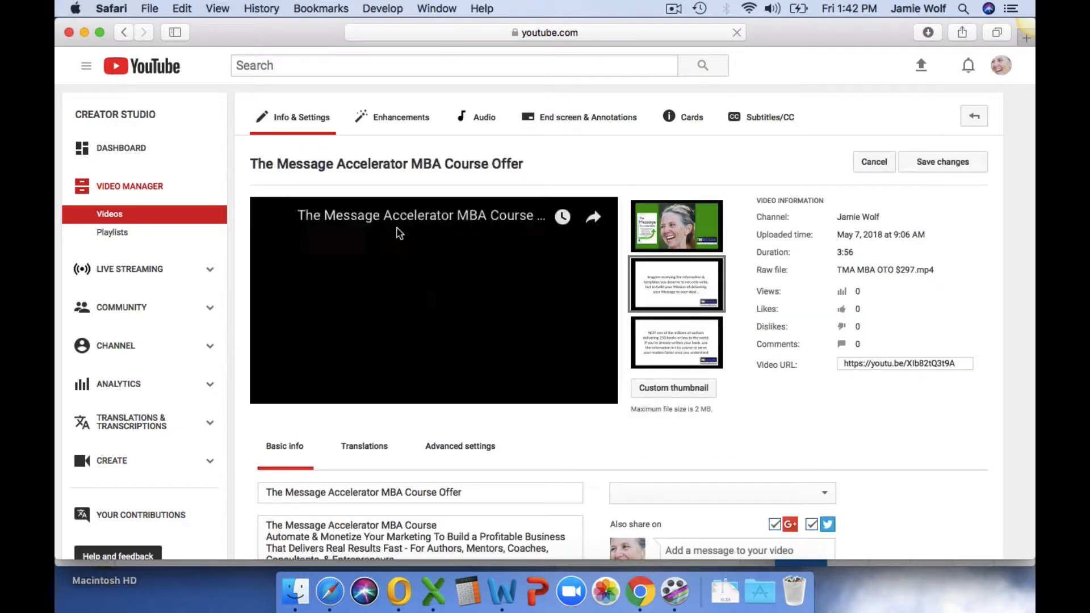
scroll(434, 341, down, 3)
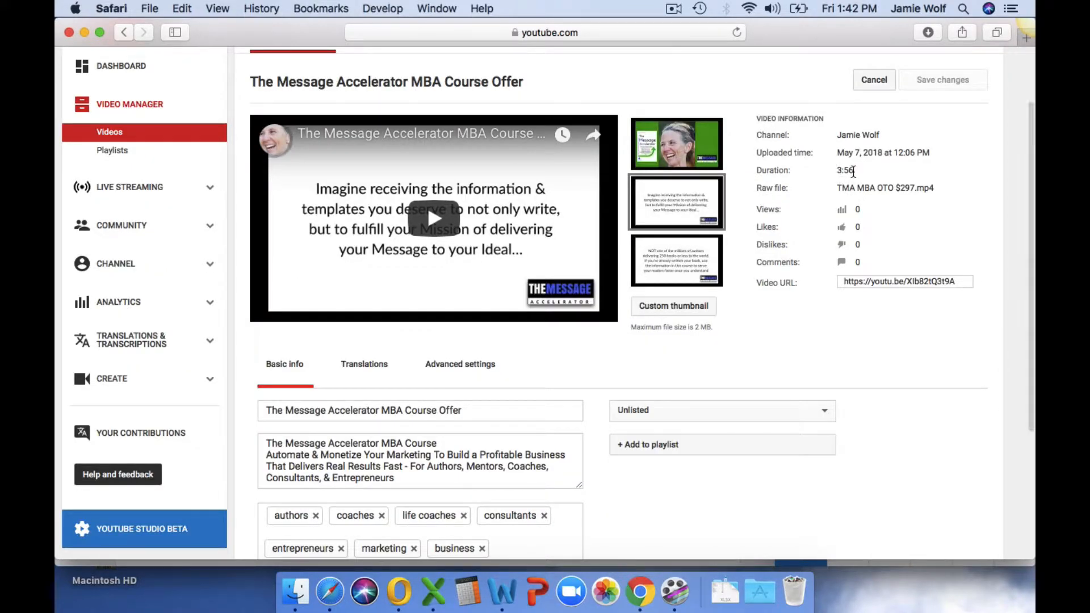
scroll(853, 171, down, 4)
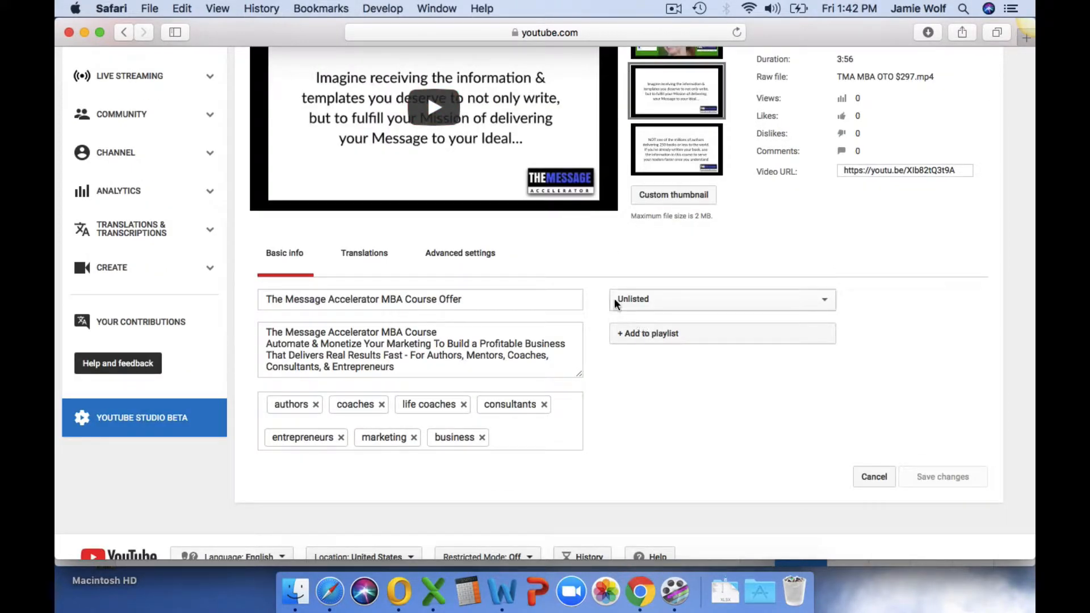
click(823, 301)
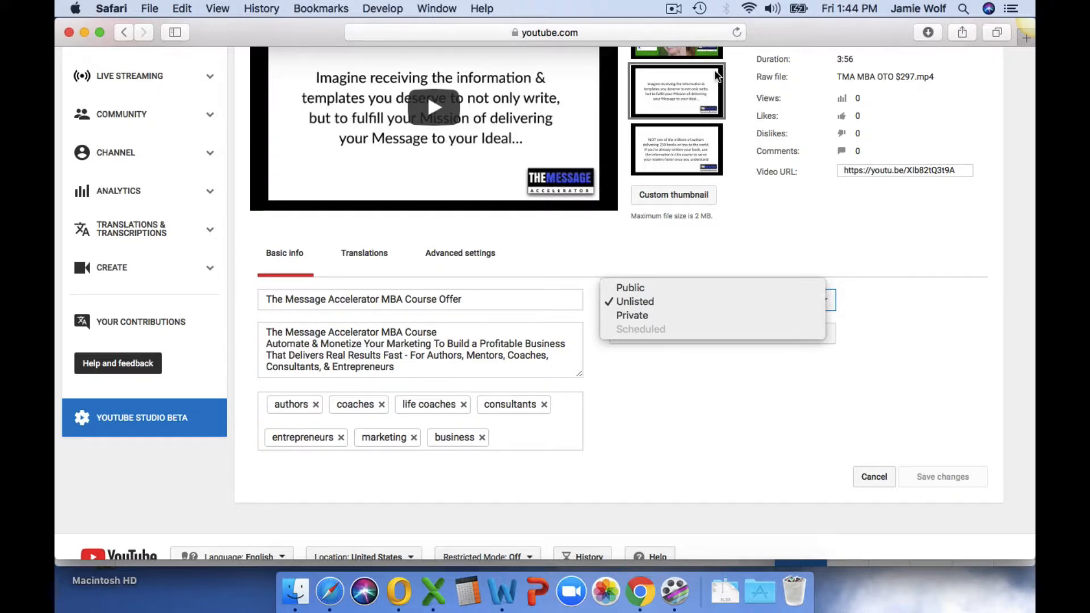
- Copy the Video URL of the course offer video
click(964, 172)
drag(964, 172, 829, 169)
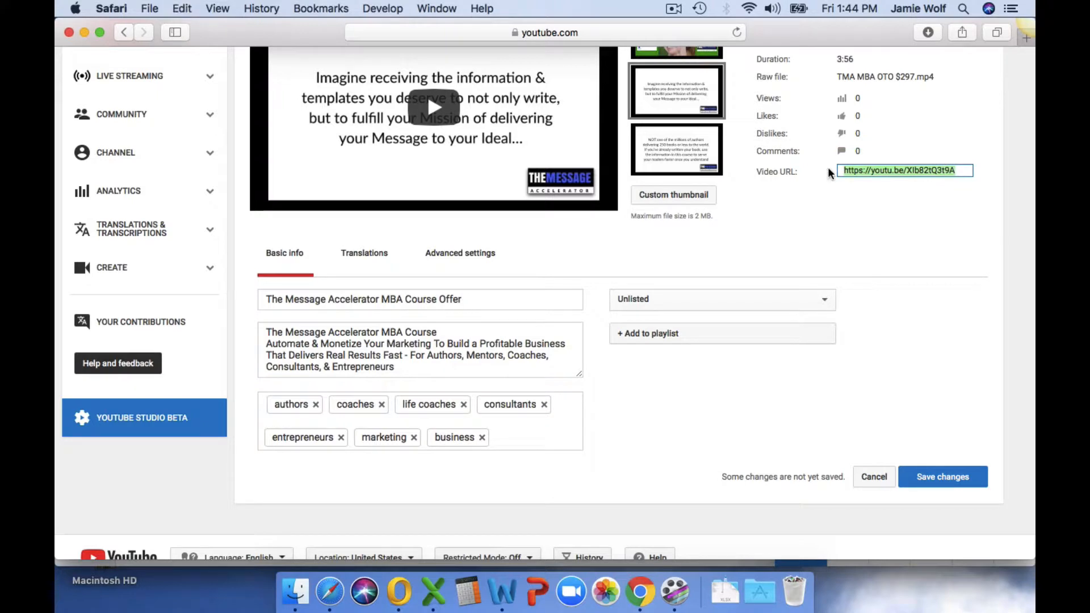
click(181, 8)
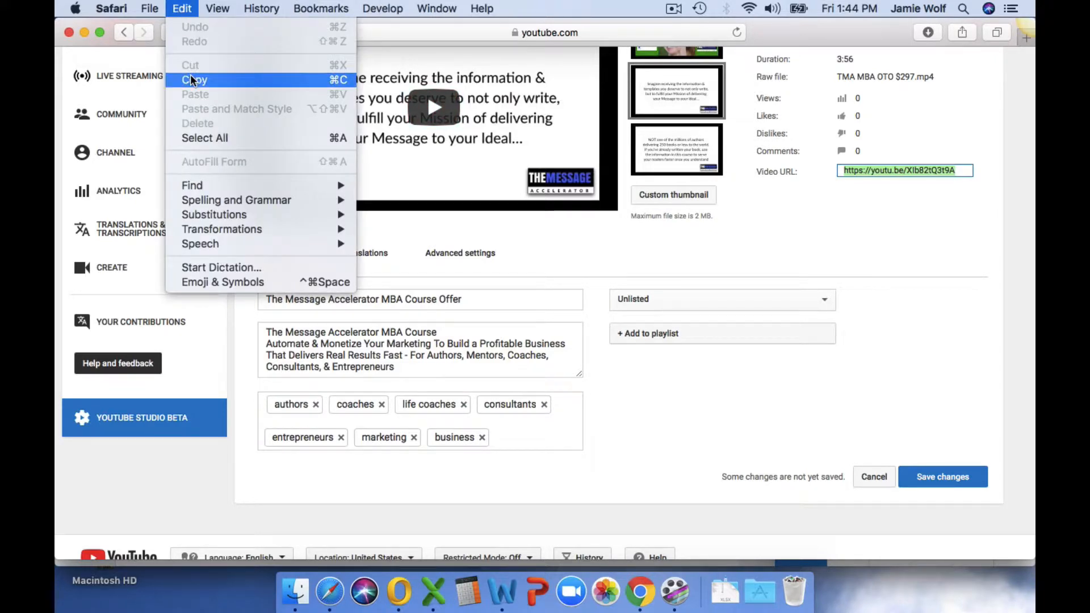
click(190, 75)
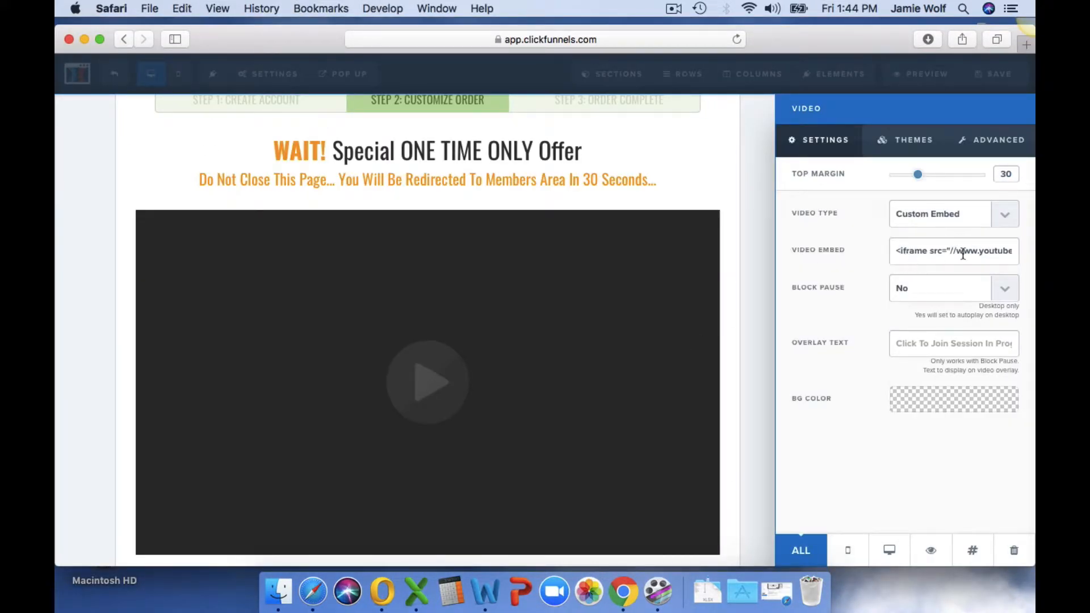
- Back in ClickFunnels, set the video type to YouTube and paste the copied link as the YouTube URL
click(1005, 218)
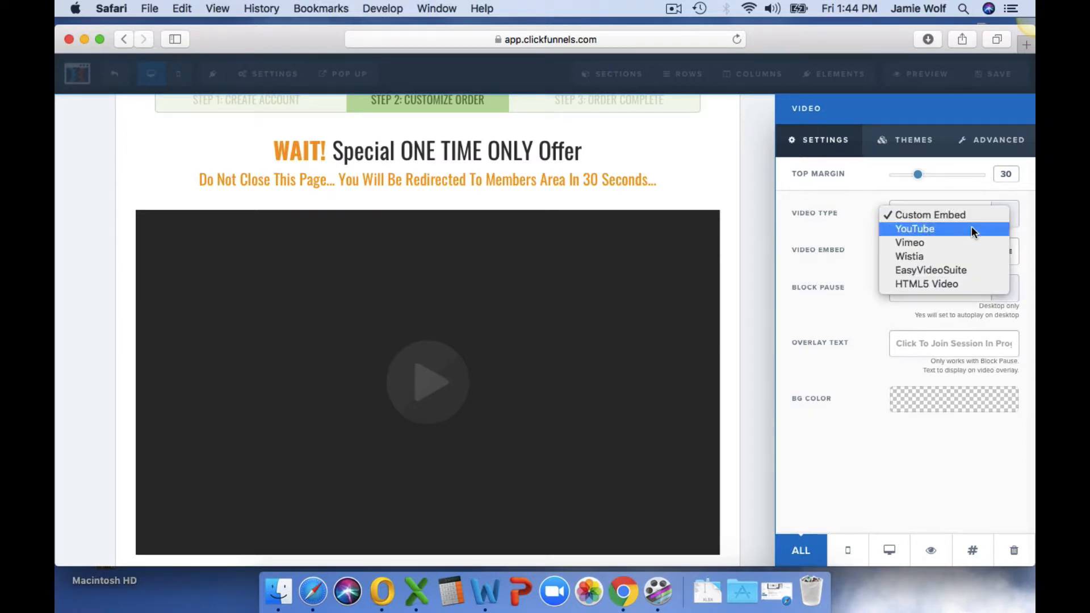
click(974, 230)
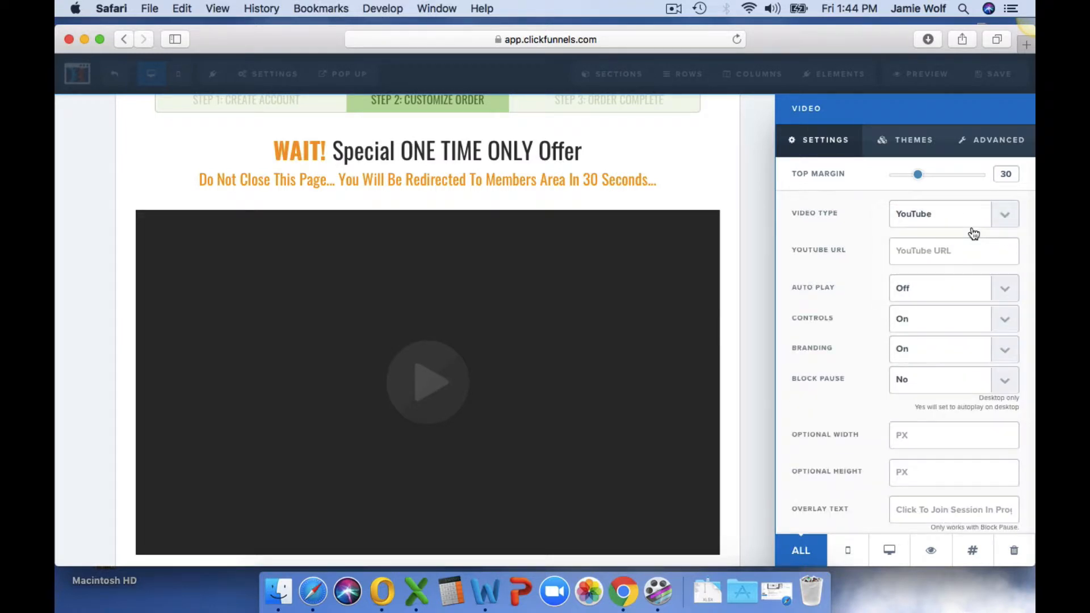
click(932, 252)
key(super+v)
- Set the video's auto play to On, controls to Off and branding to Off, and close its settings
click(1009, 293)
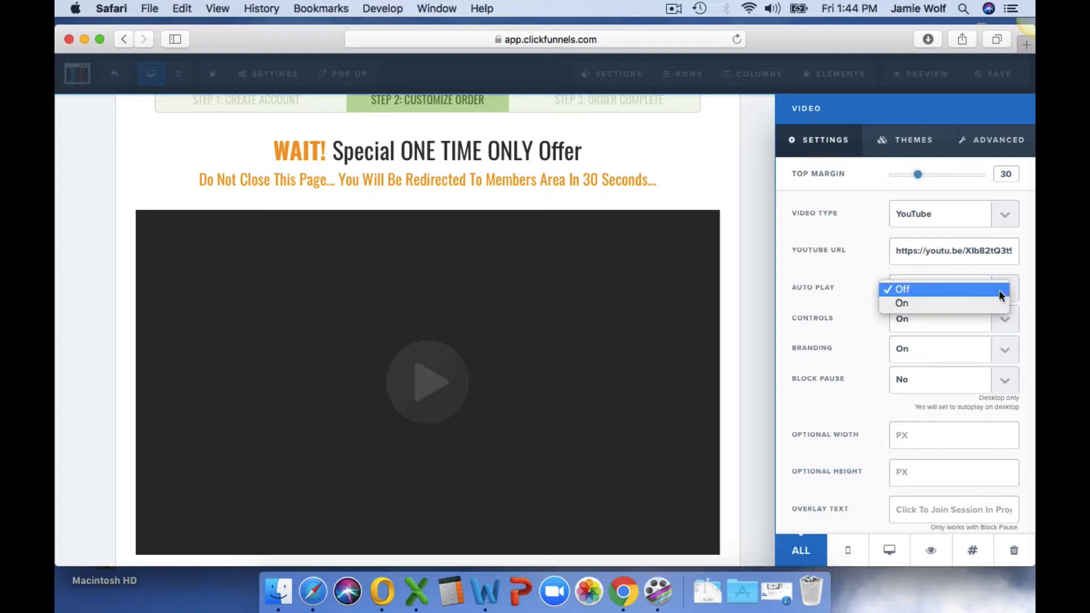
click(983, 303)
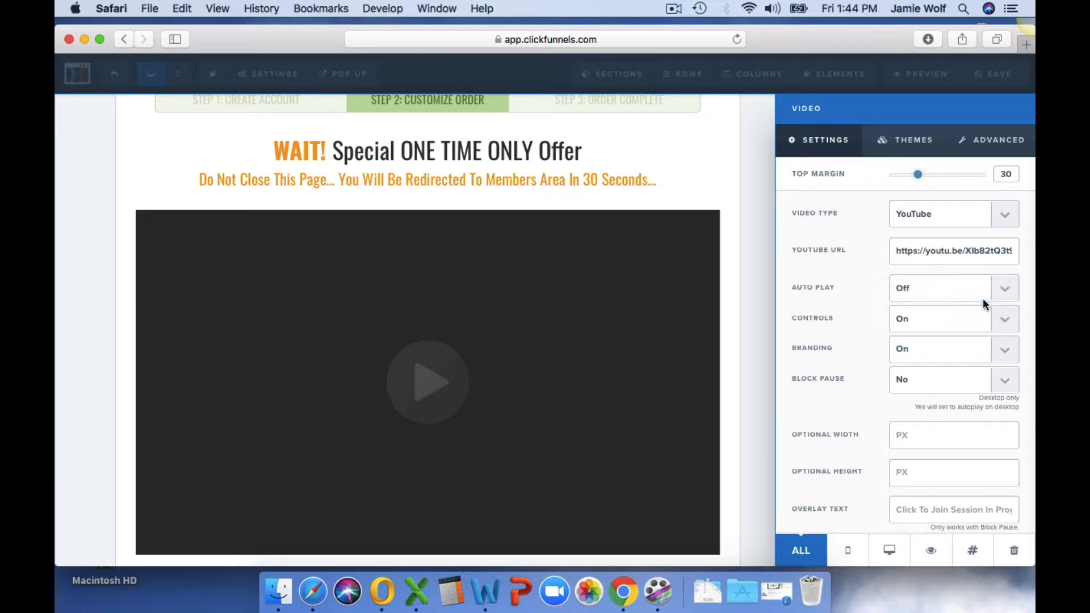
click(1015, 328)
click(987, 331)
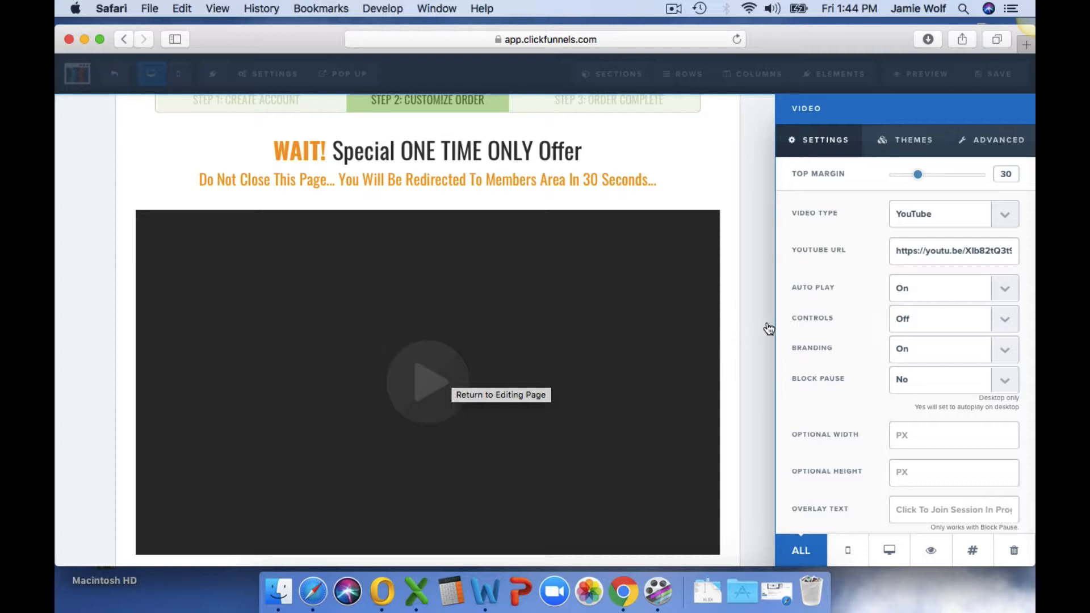
click(1000, 365)
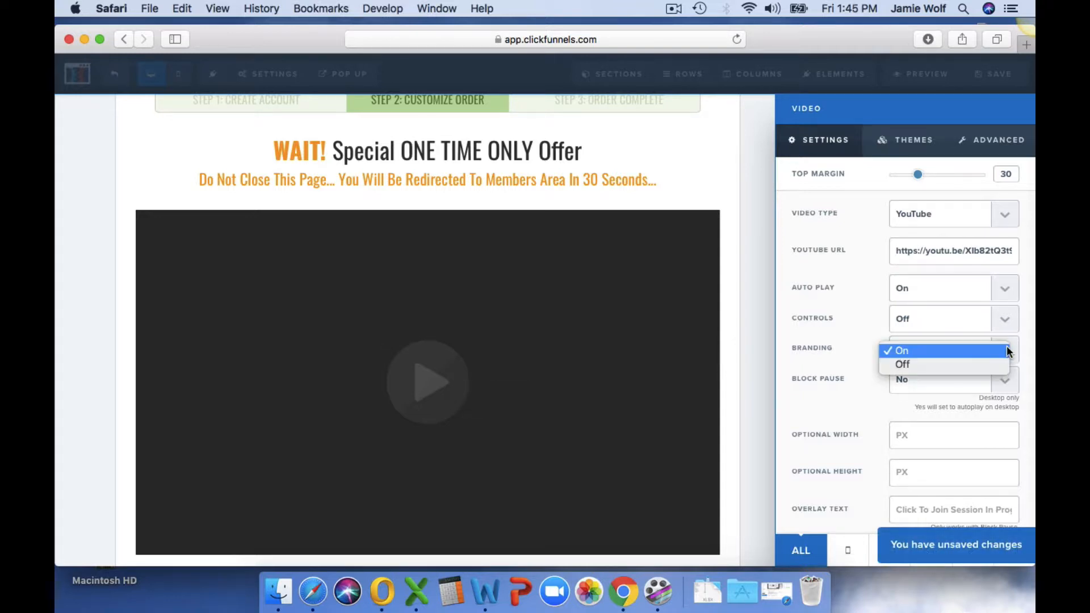
click(996, 364)
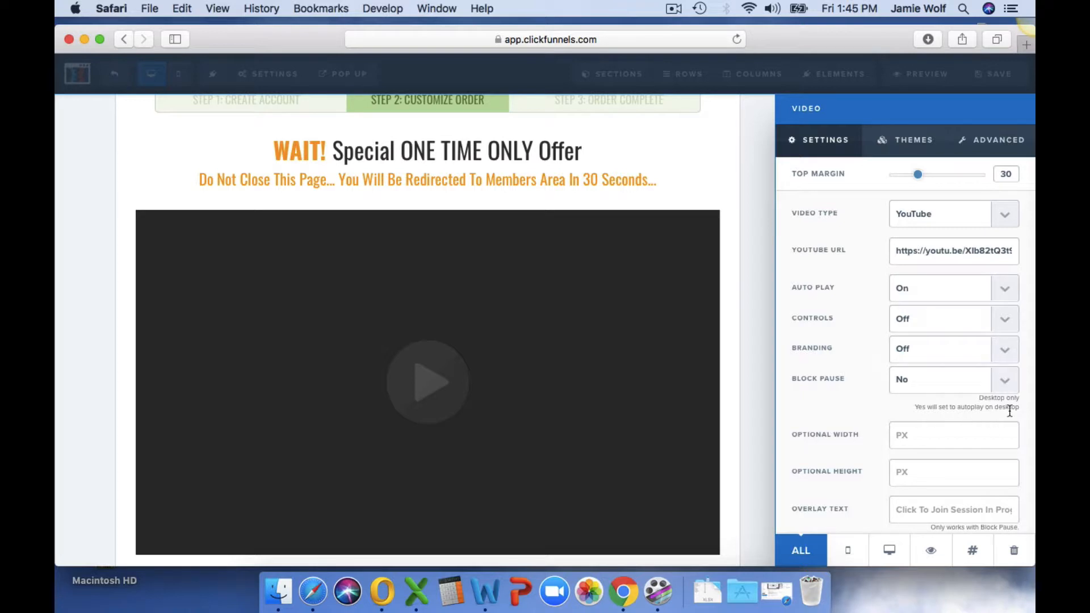
scroll(837, 392, down, 2)
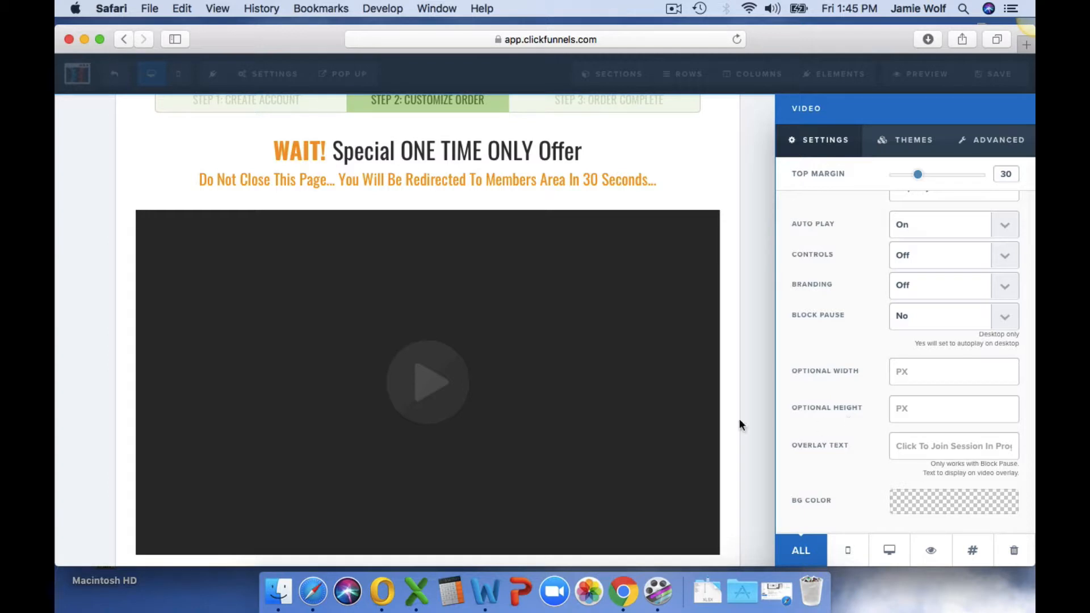
click(733, 235)
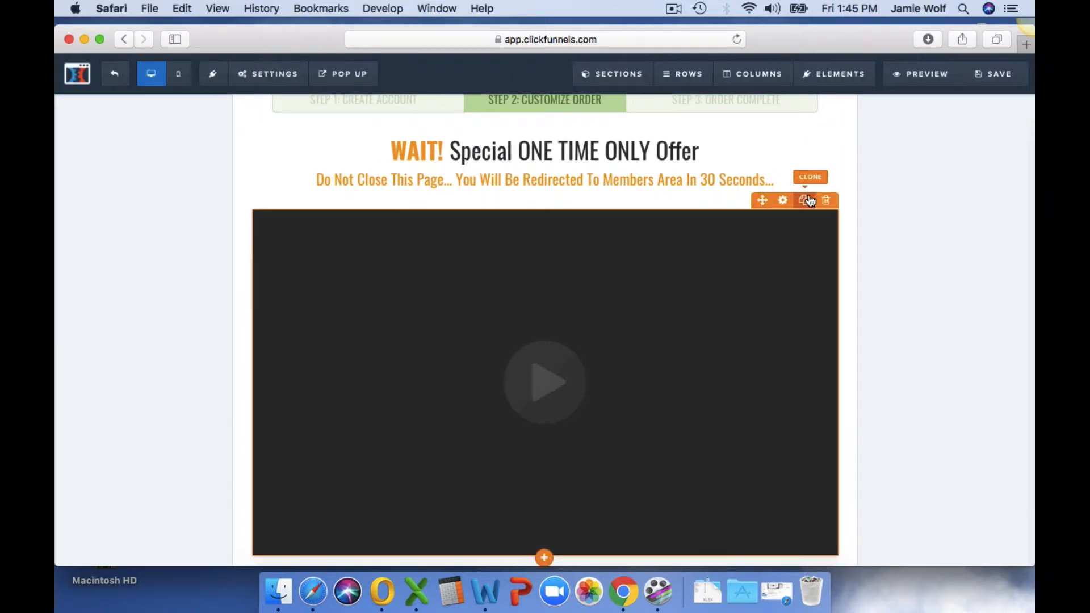
- Save the page, preview it, and dismiss the SEO meta data settings
click(993, 76)
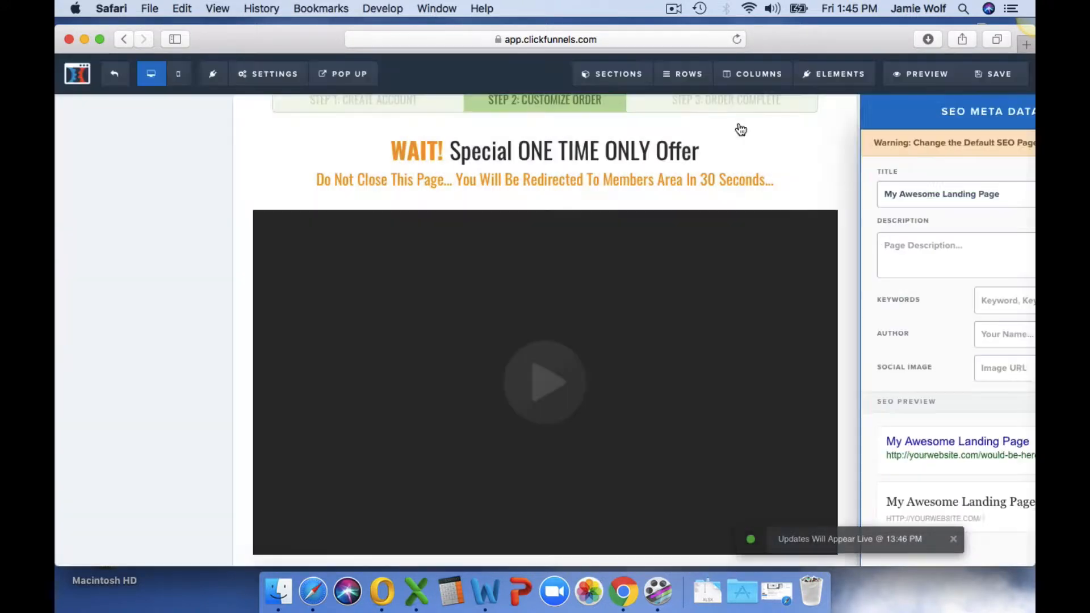
click(927, 77)
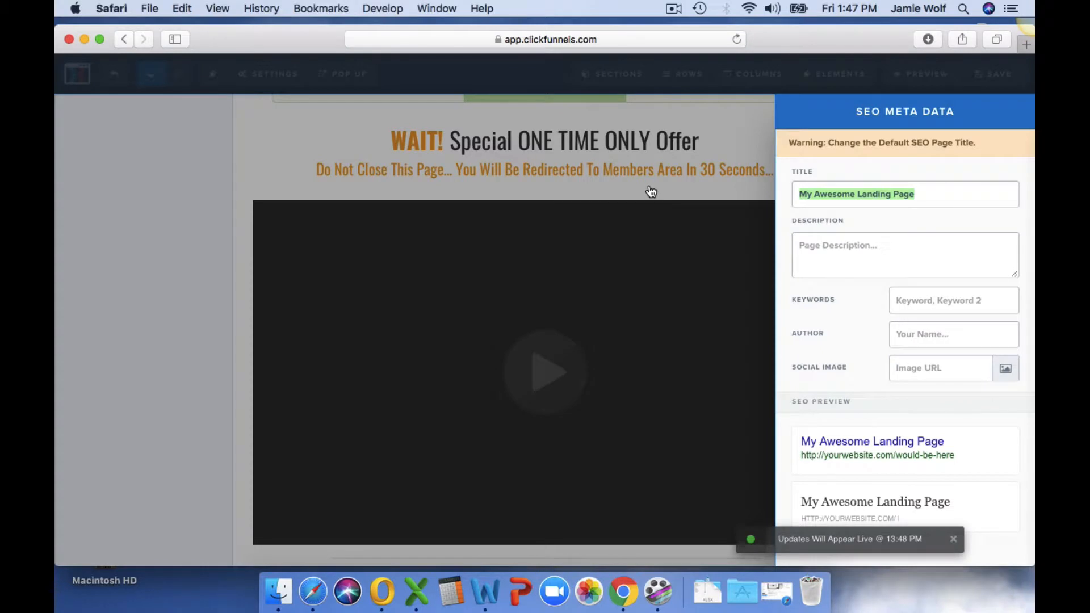
click(650, 188)
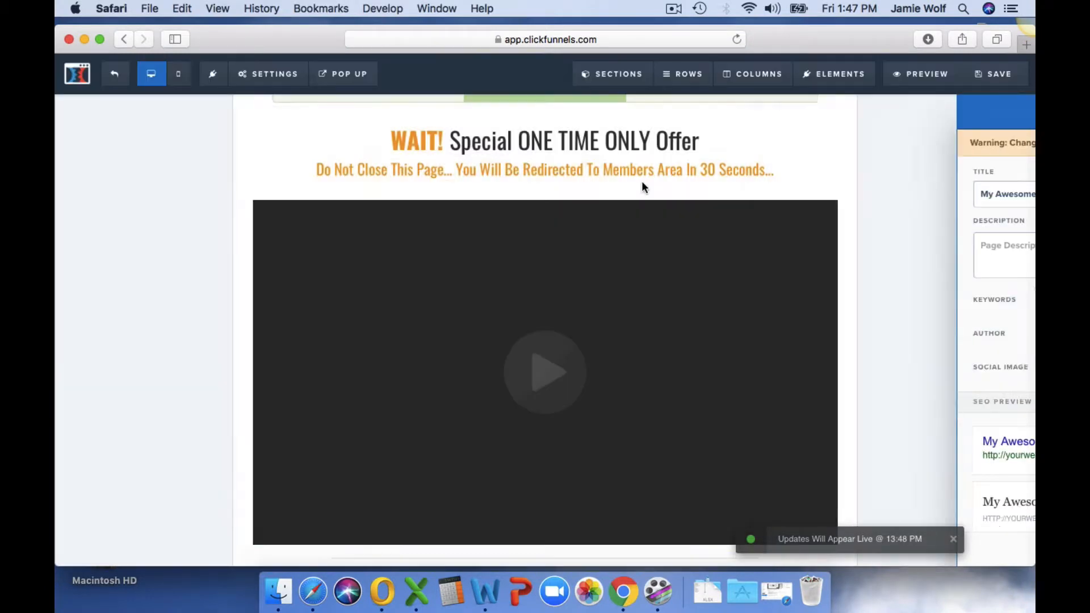
- Change the subheadline's second sentence to "You Don't Want To Miss This Offer!", save the page and dismiss the SEO settings
click(459, 171)
drag(456, 169, 836, 165)
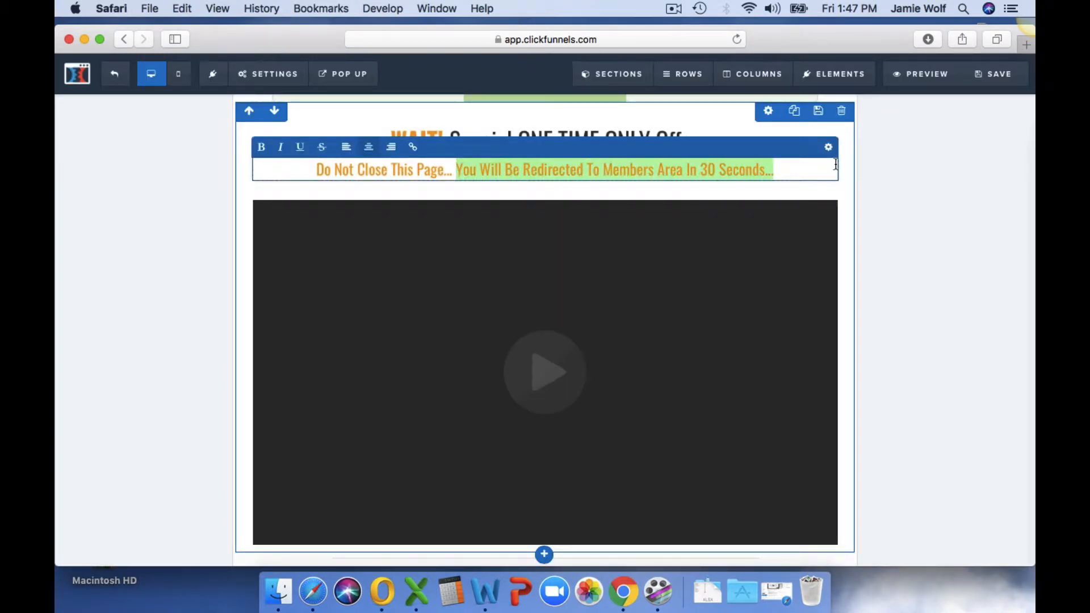
text(You don')
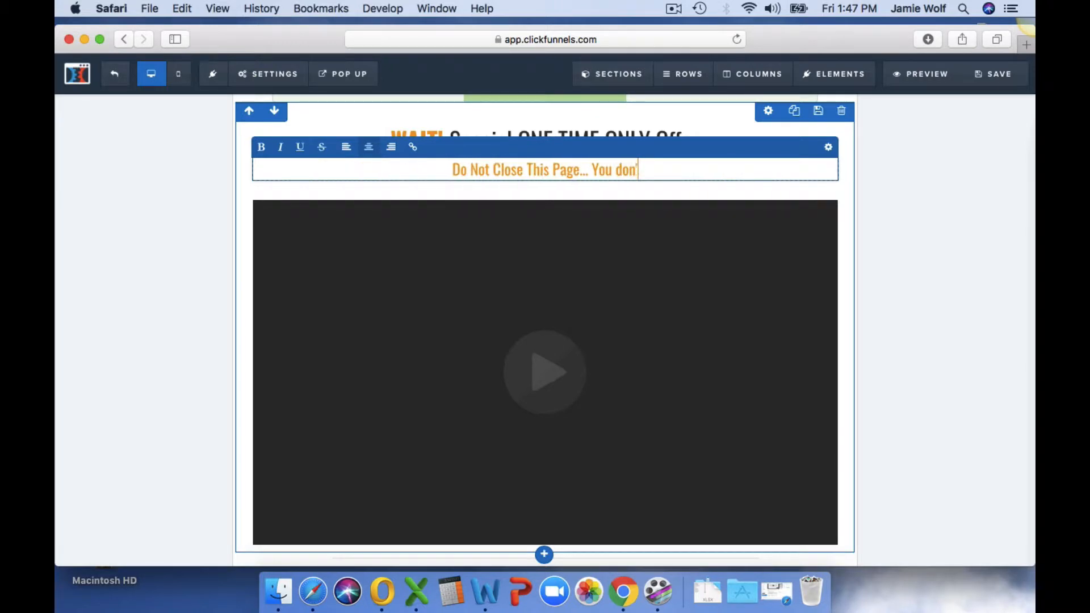
key(BackSpace)
key(BackSpace)
key(BackSpace)
key(BackSpace)
text(Don't)
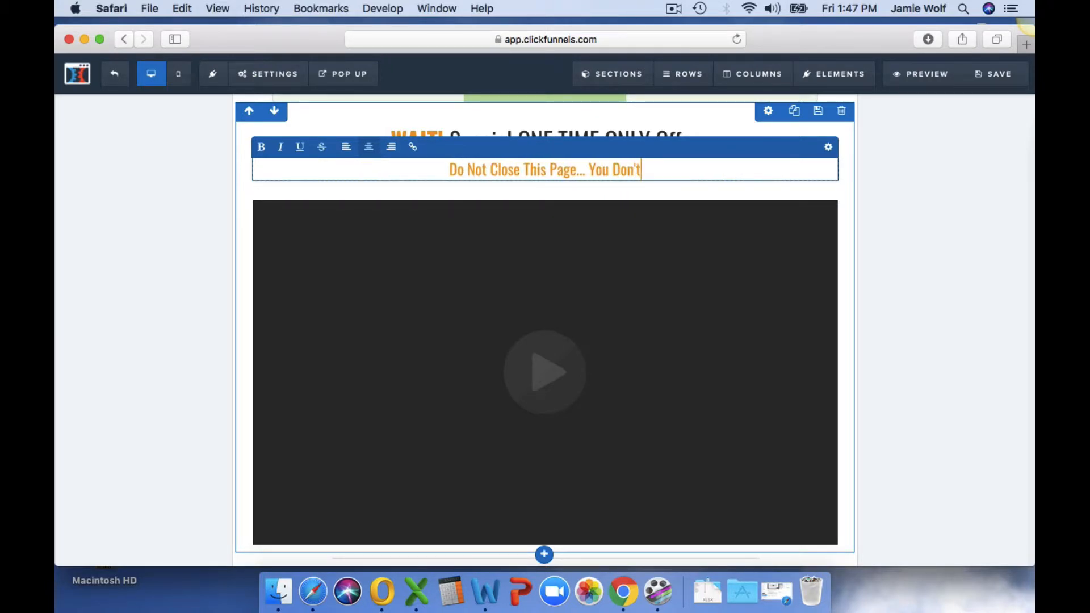
text( Want To )
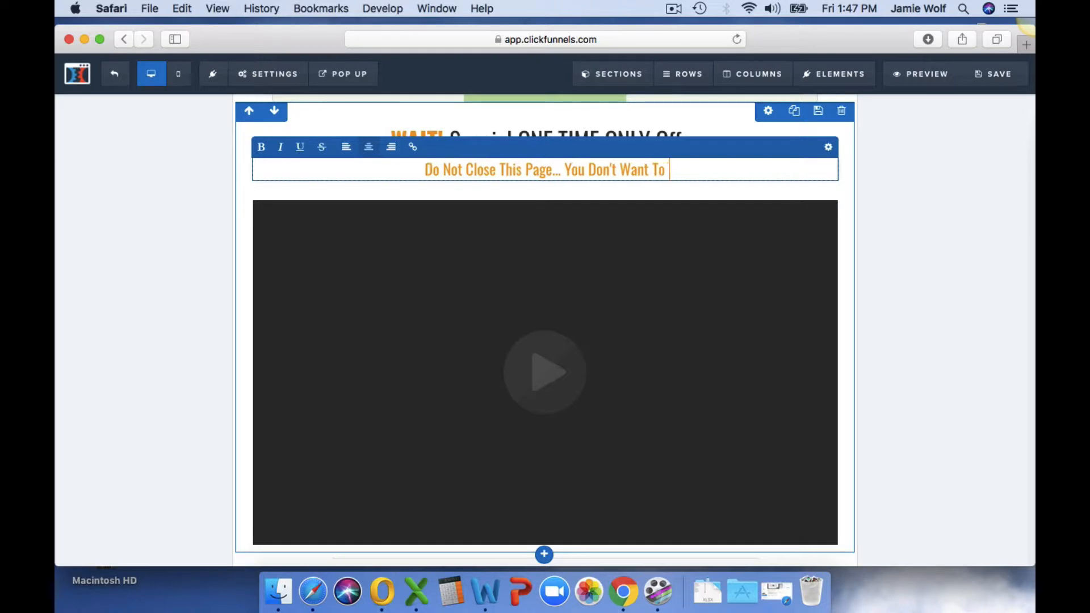
text(Miss This O)
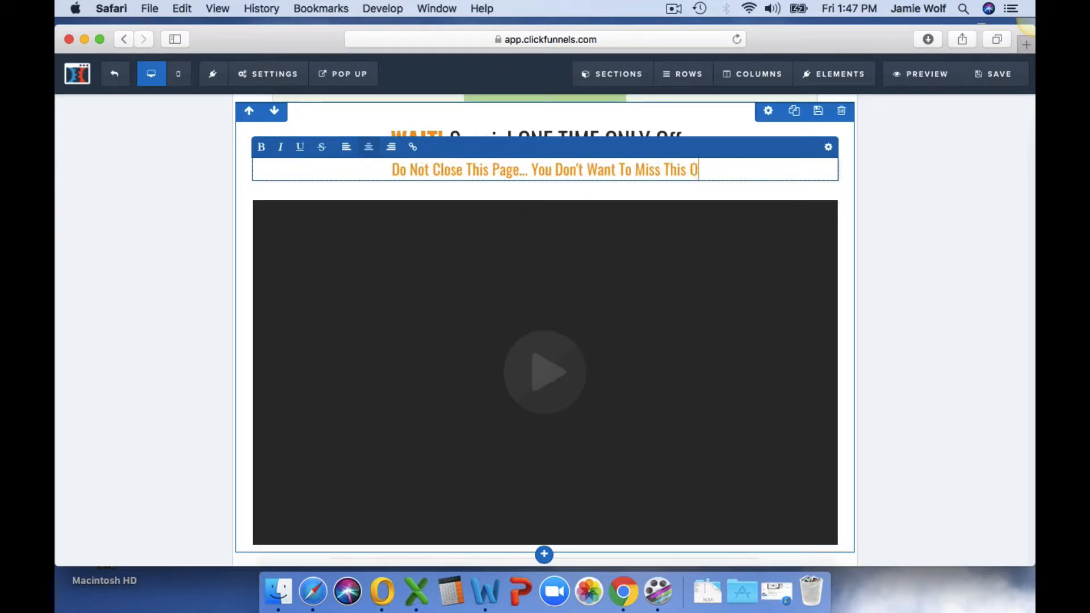
text(ffer!)
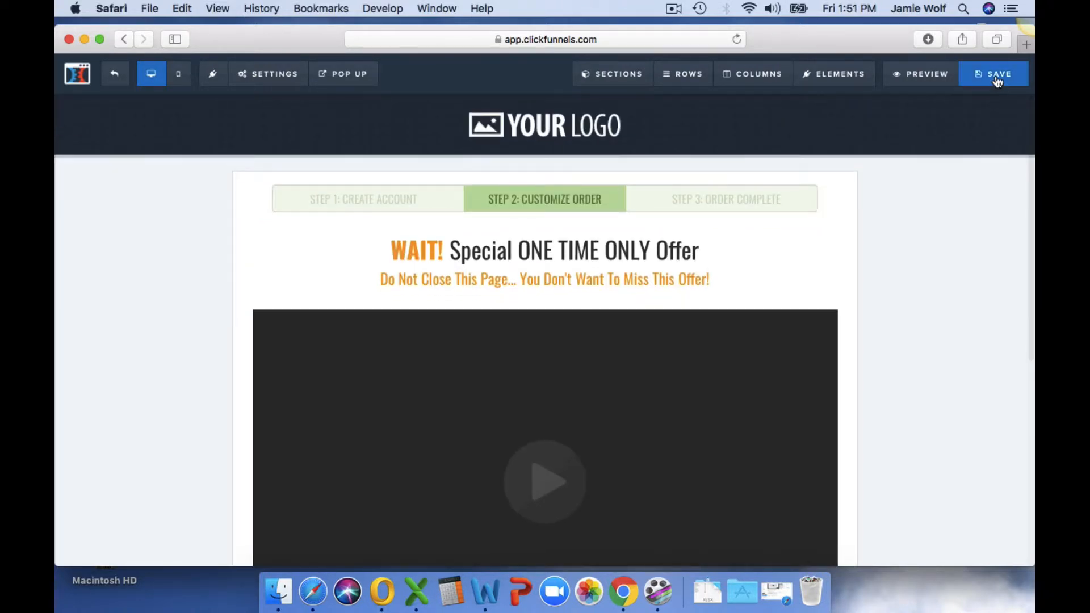
click(998, 80)
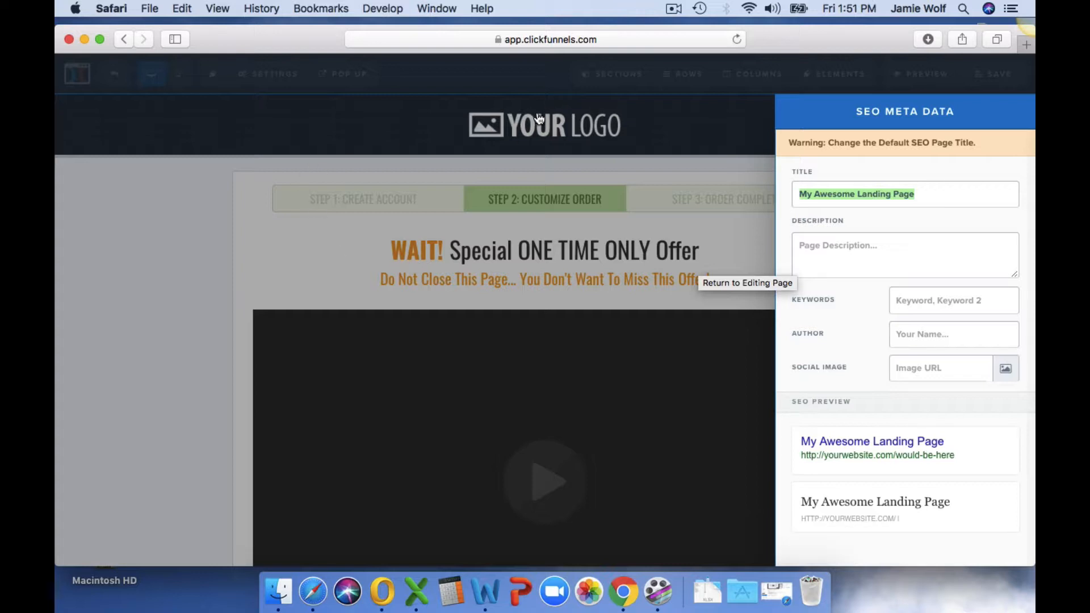
click(741, 264)
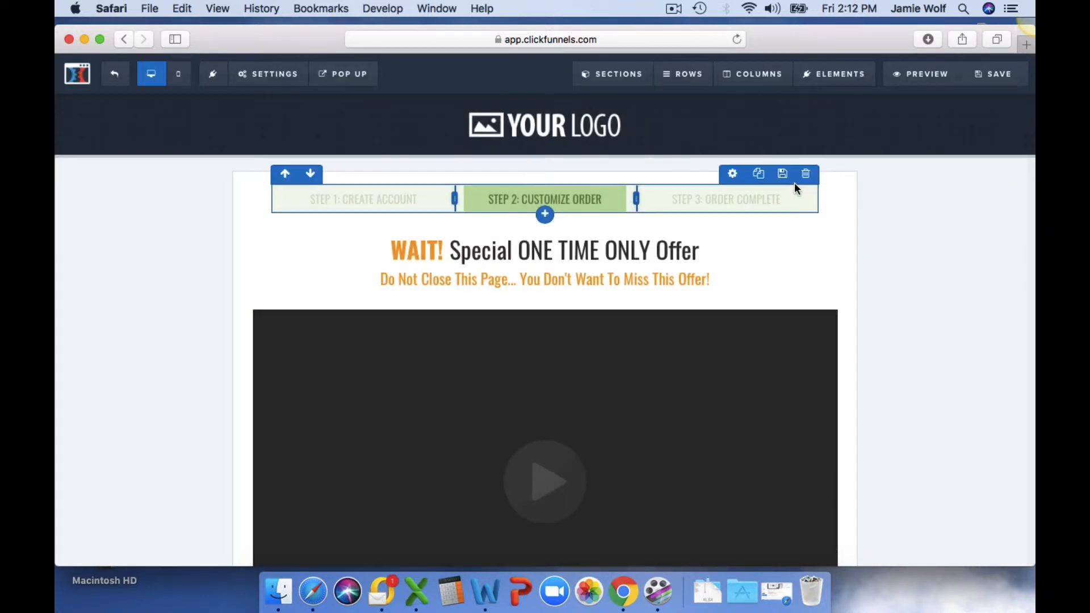
- Save the page with its $297 discount button section, dismiss the SEO settings and exit the editor to the funnel steps
scroll(796, 187, down, 4)
scroll(797, 189, down, 3)
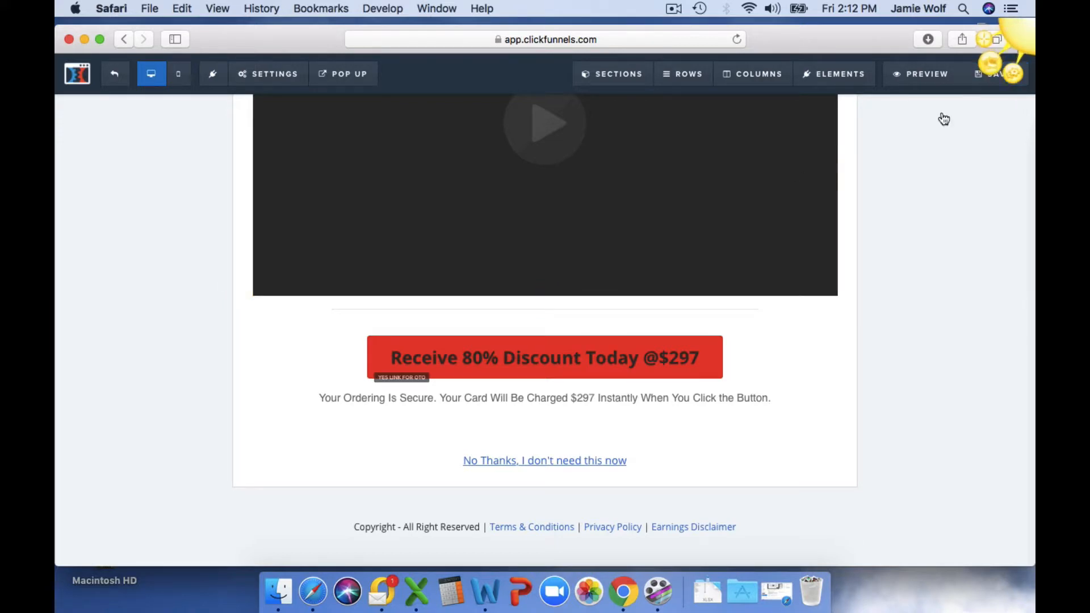
click(996, 79)
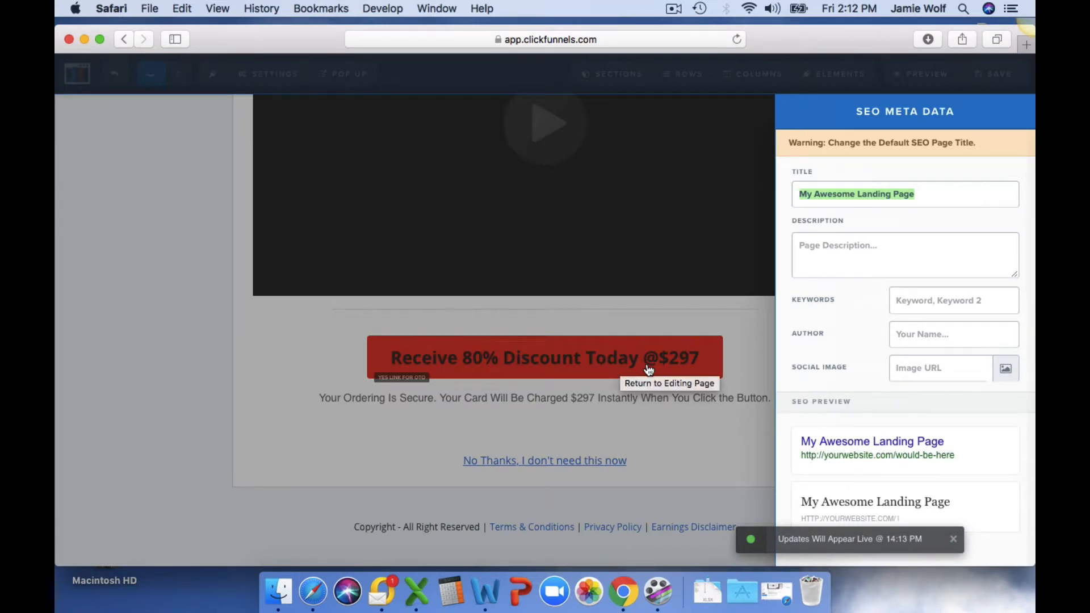
click(278, 339)
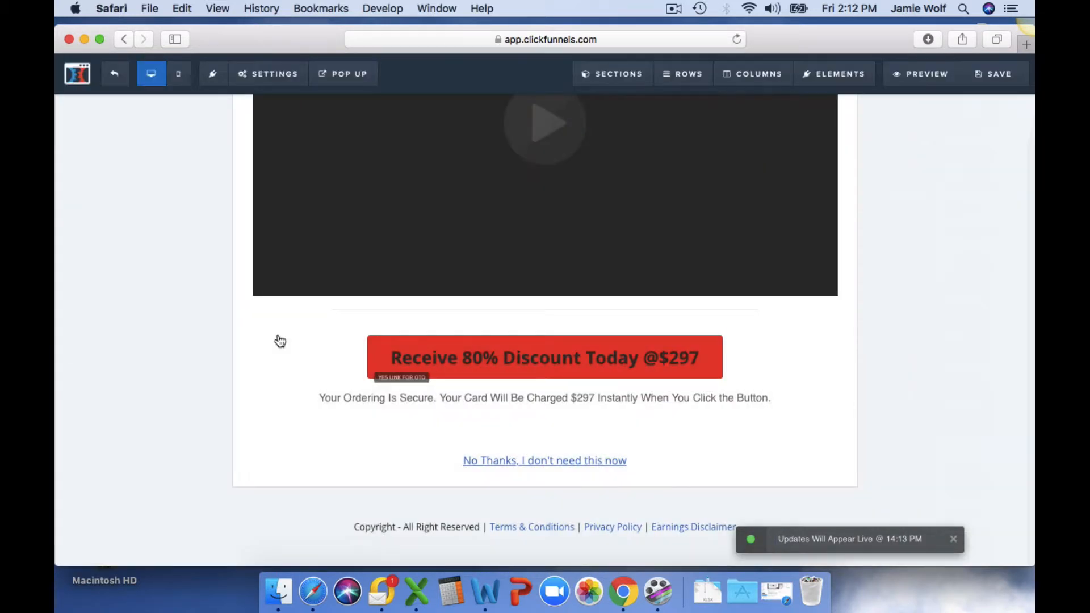
click(120, 73)
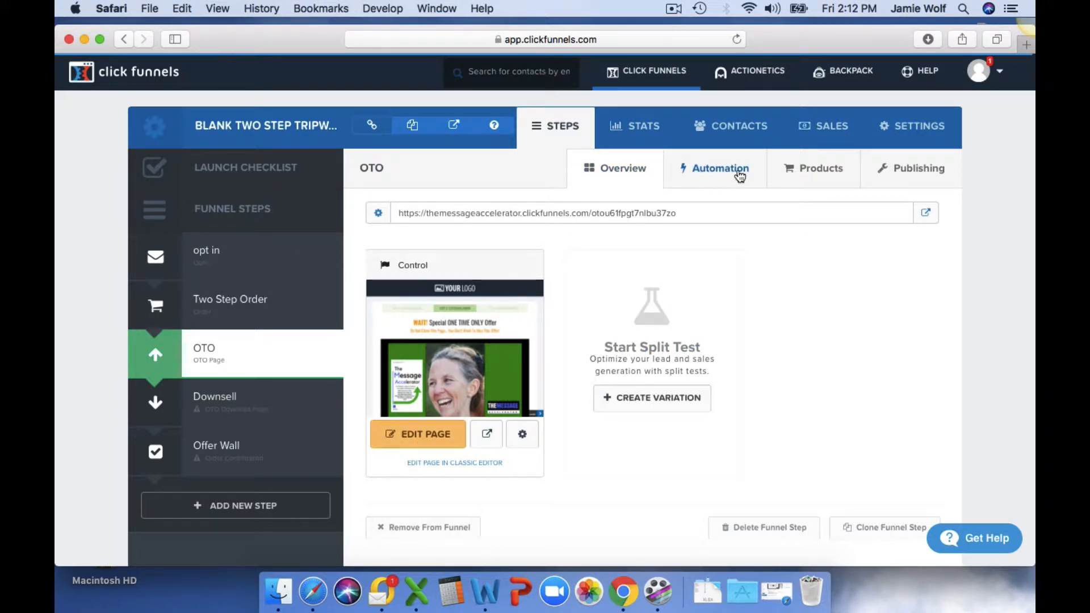
- Rename the OTO funnel step "First Offer - MBA", set its path to "First Offer - TMA MBA" and update the step
click(903, 168)
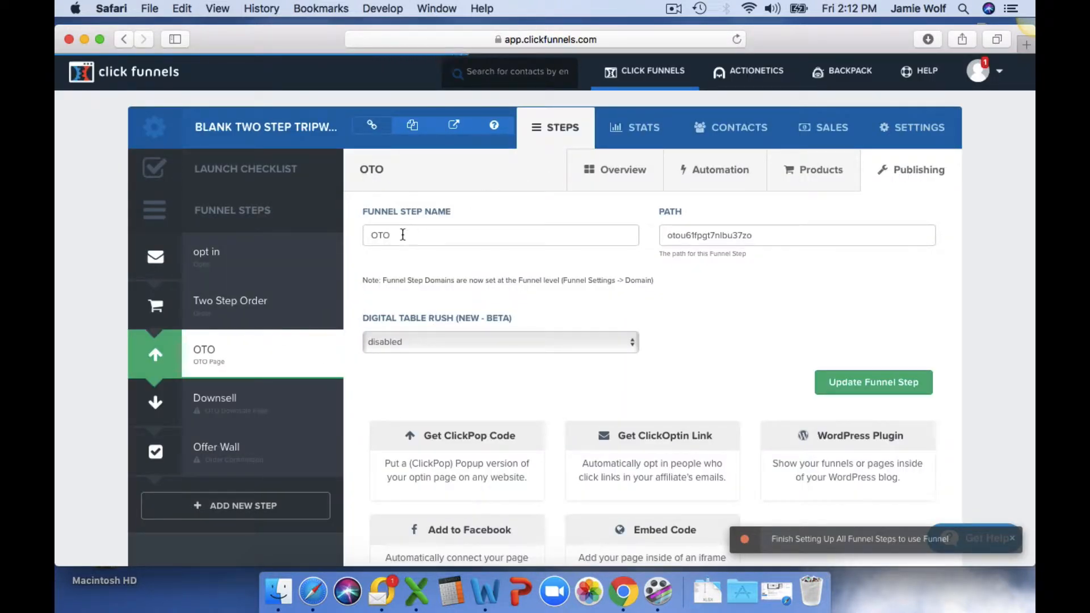
drag(404, 235, 364, 236)
text(Fi)
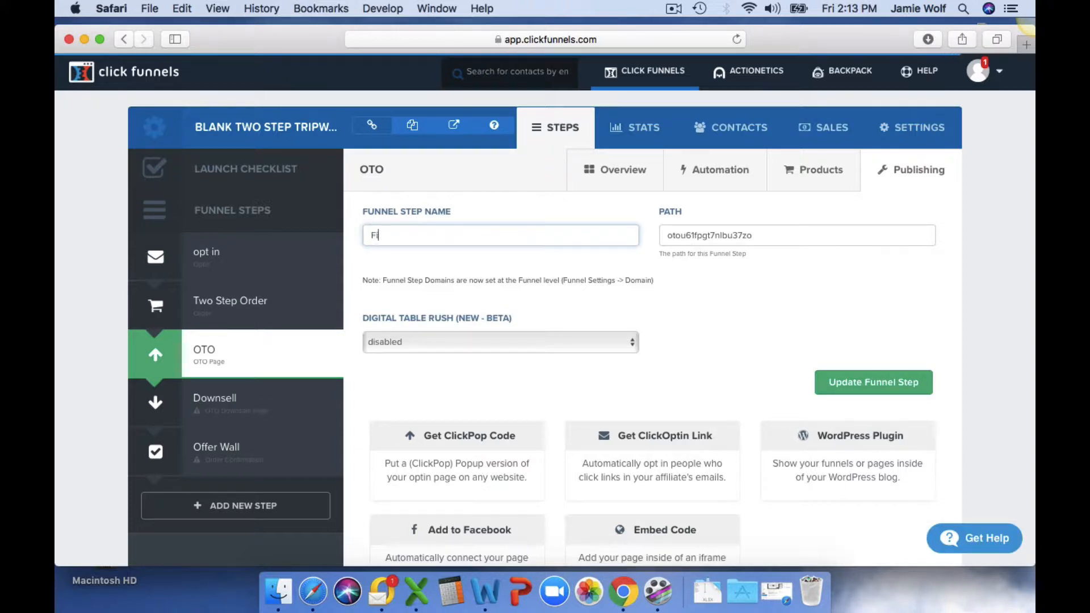
text(rst Offer - MBA)
drag(754, 238, 654, 235)
text(First Of)
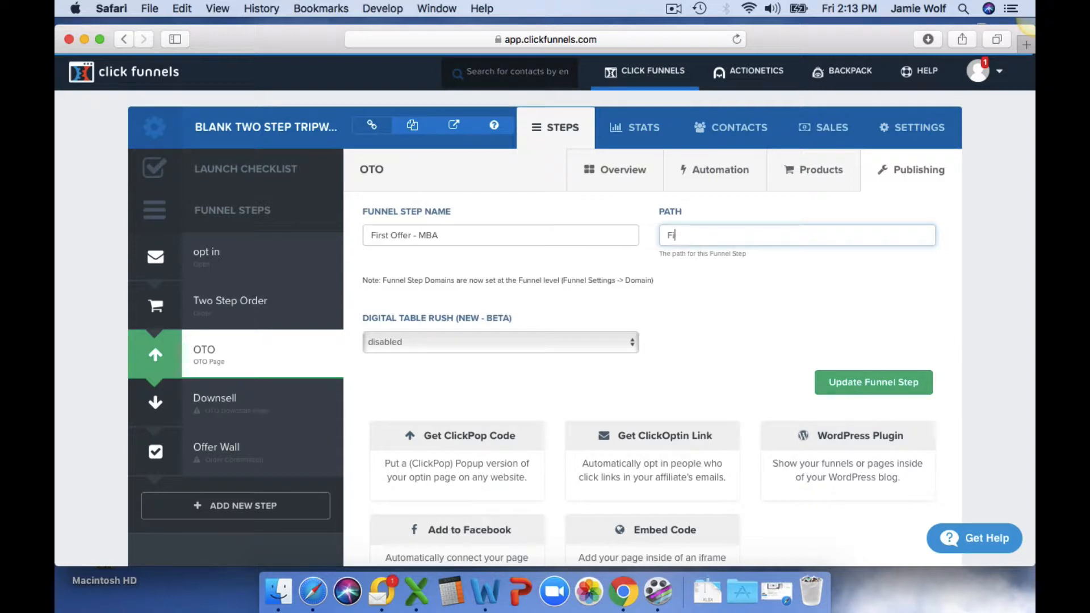
text(fer - TMA )
text(MBA)
click(875, 384)
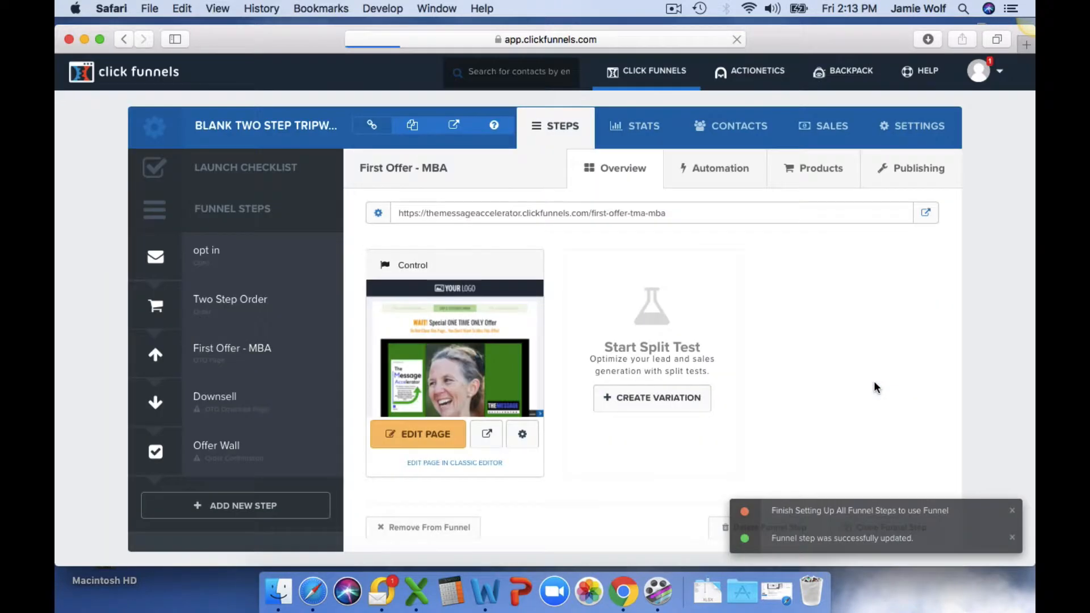
- Rename the Two Step Order funnel step "Irresistible Offer", set its path to the same name and update the step
click(229, 299)
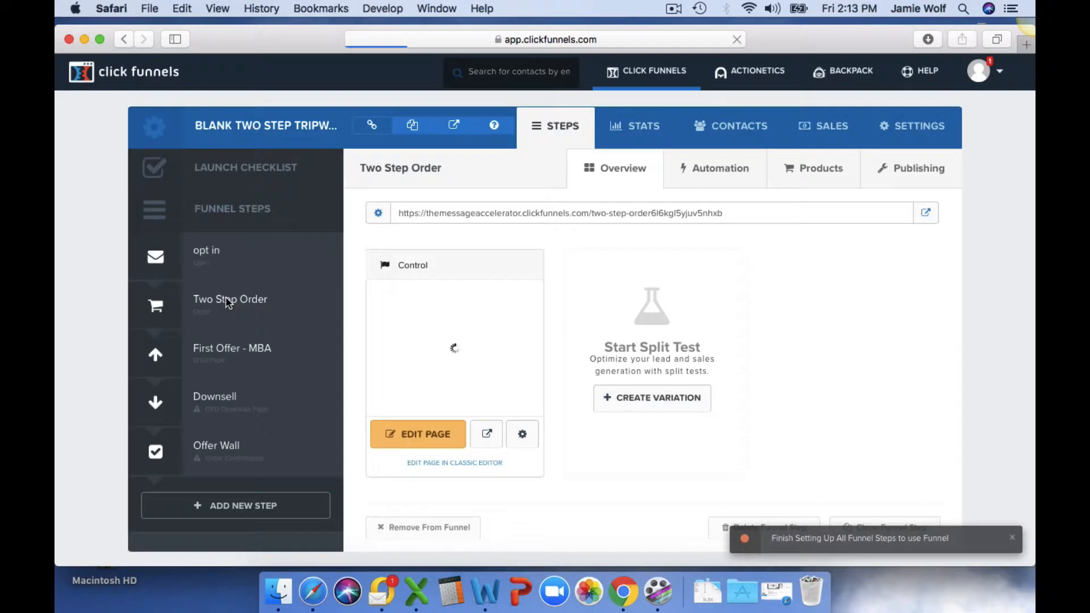
click(912, 169)
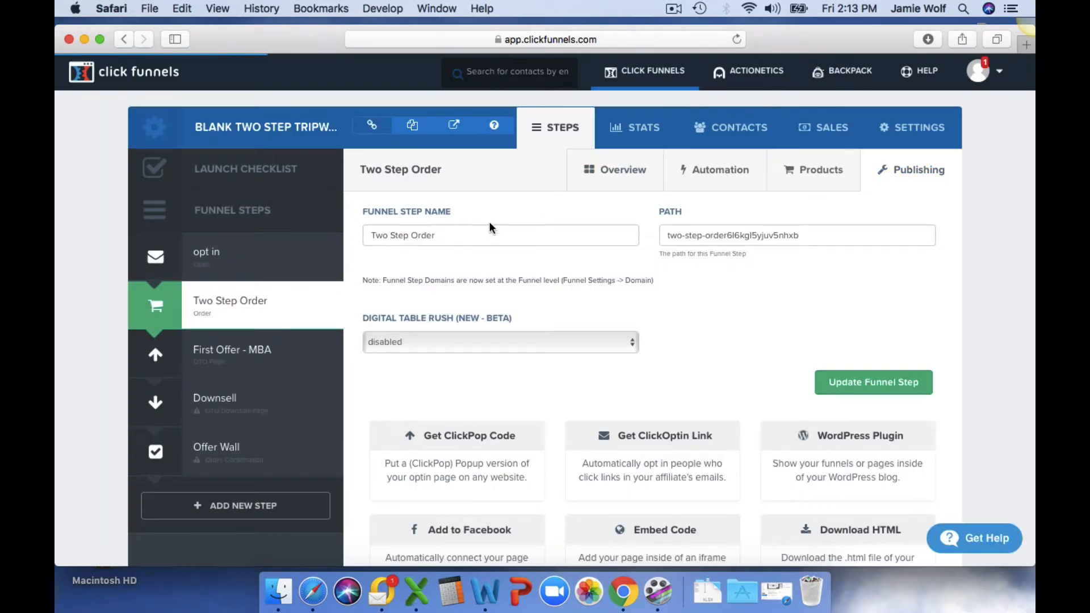
drag(437, 237, 361, 236)
key(BackSpace)
text(Irre)
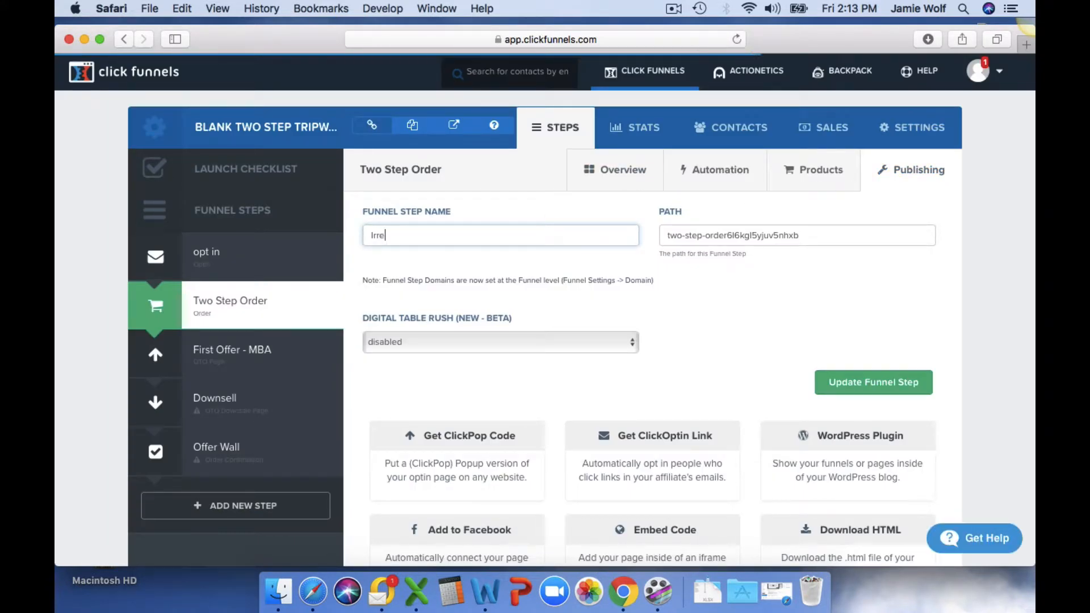
text(sistable Offer)
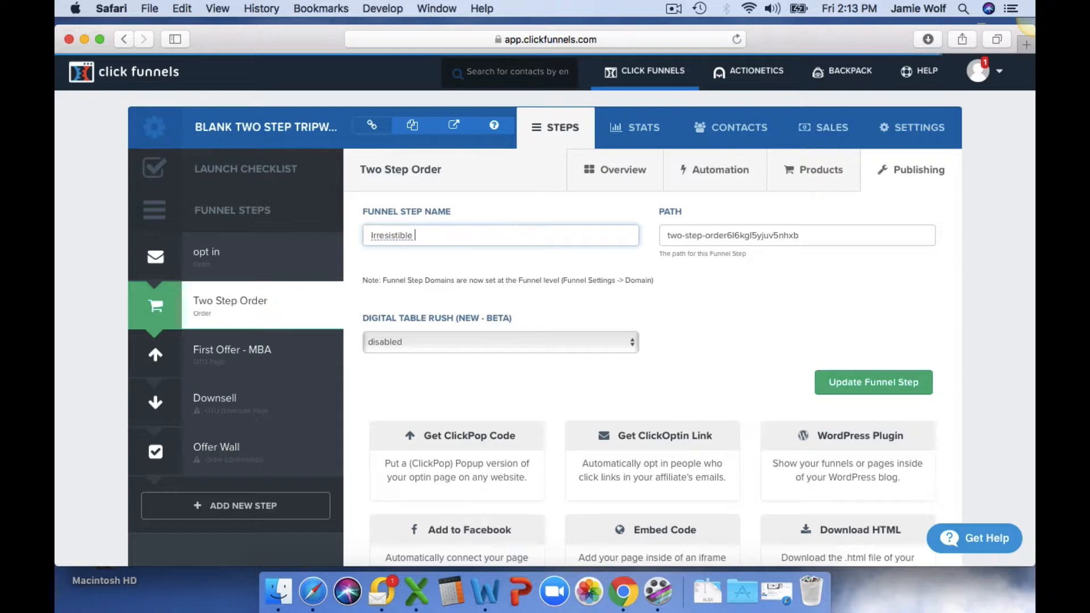
drag(803, 234, 658, 227)
key(BackSpace)
text(Irresistab)
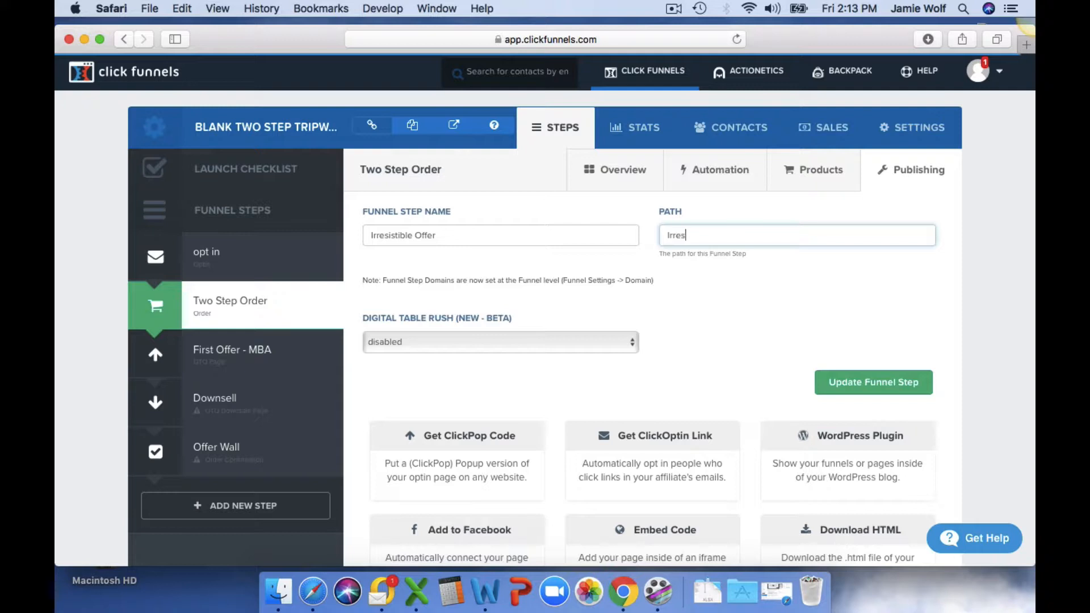
text(le Offer)
click(851, 379)
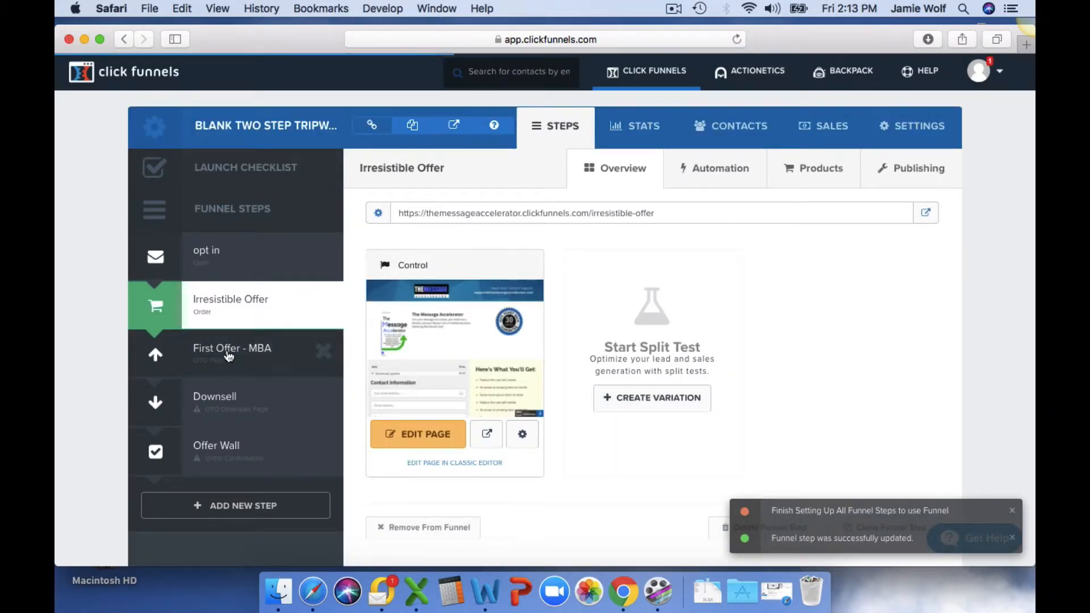
- Start a new product for the First Offer - MBA step, named "TMA MBA Program" with an amount of 297.00
click(227, 351)
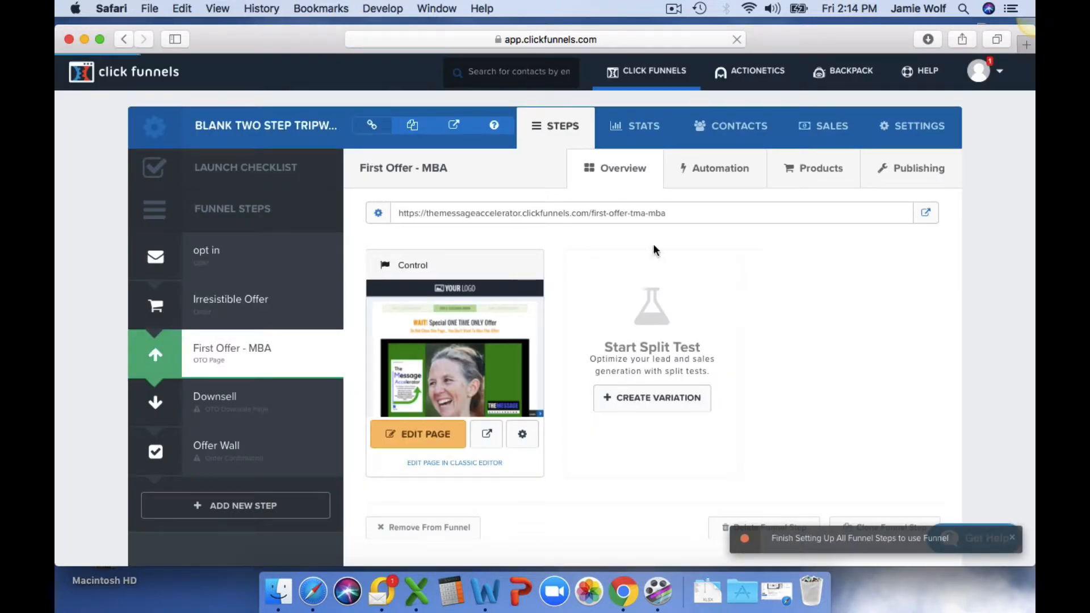
click(802, 168)
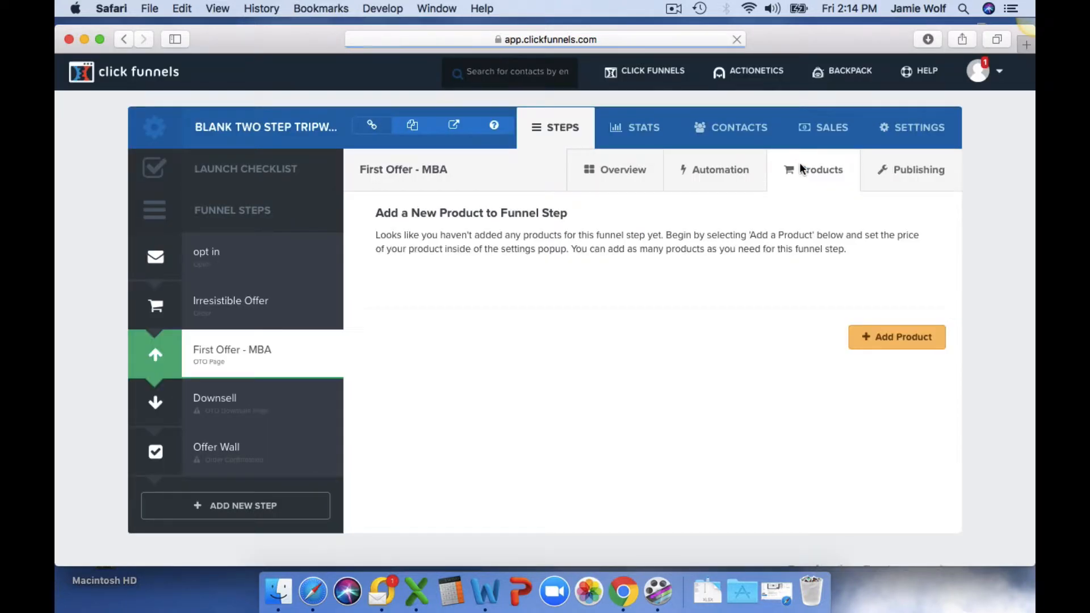
click(895, 339)
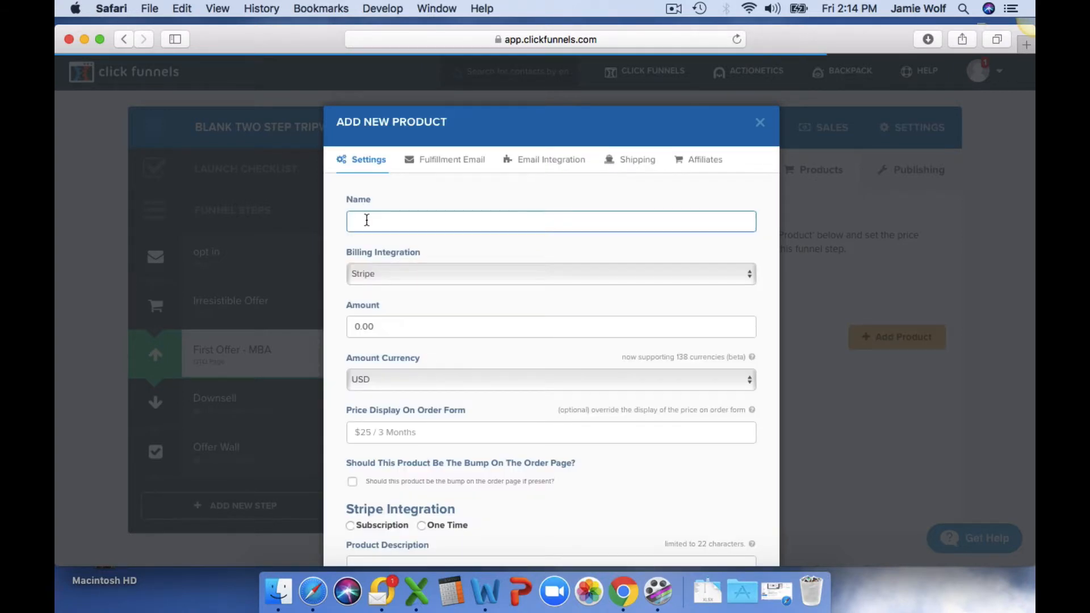
text(TMA MBA Program)
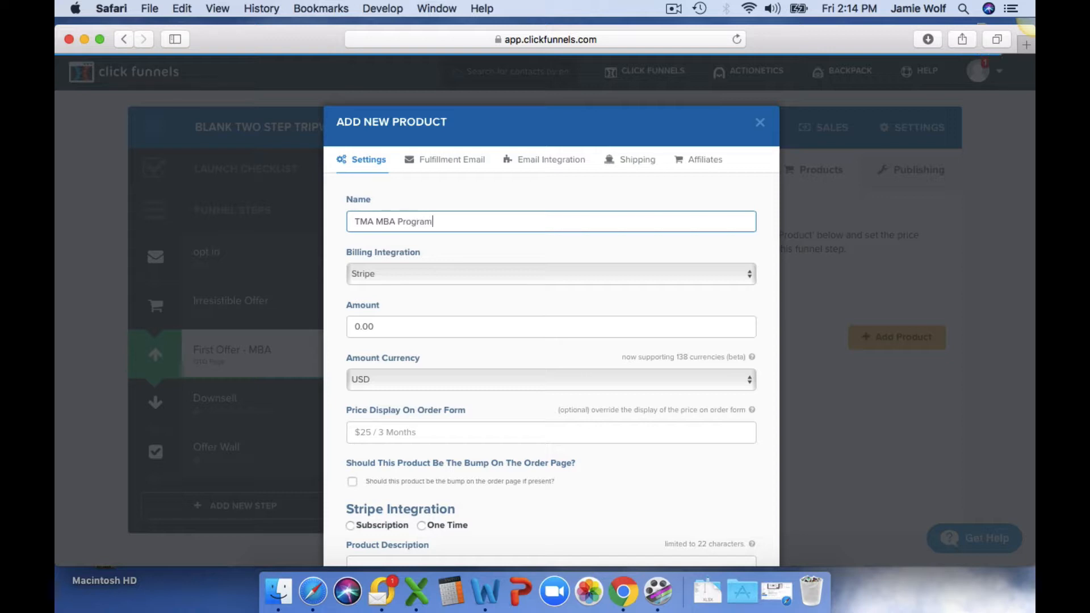
click(360, 328)
key(BackSpace)
text(29)
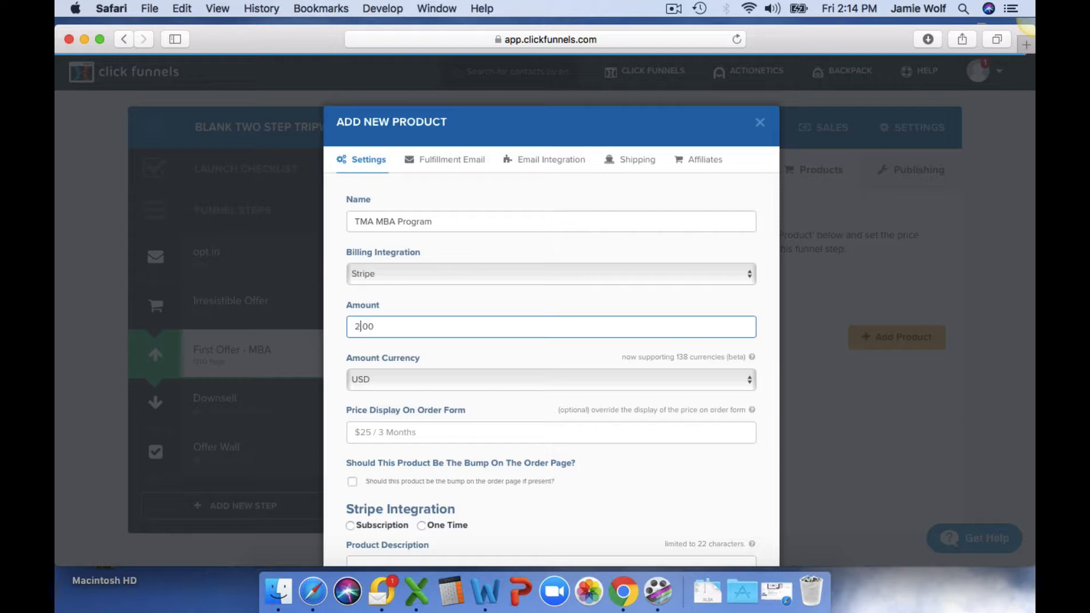
text(7)
- Set the product's order form price display to $297.00 and its Stripe integration to One Time
scroll(398, 377, down, 5)
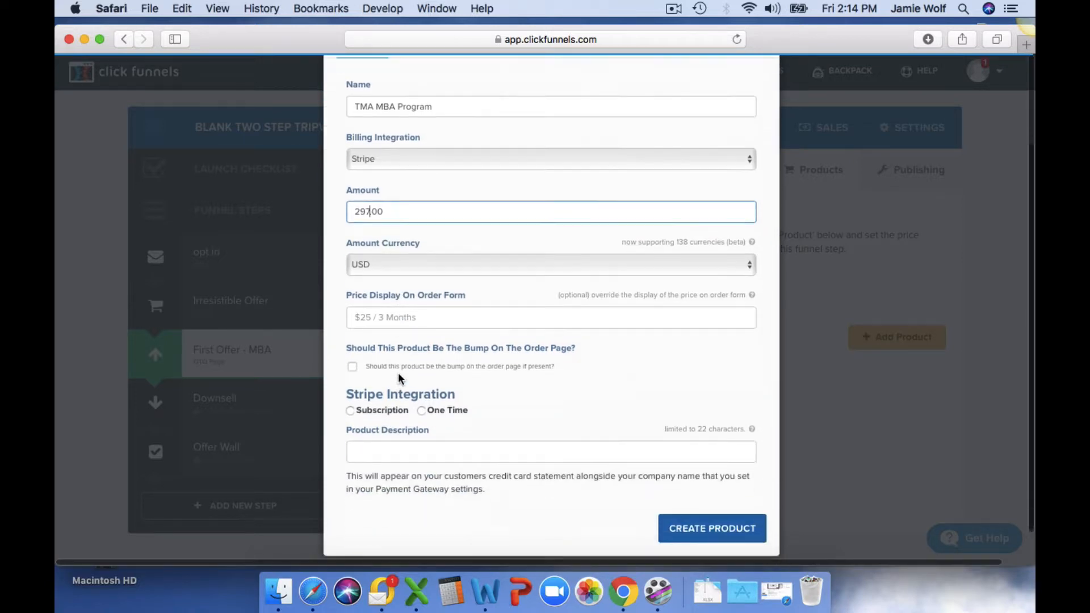
click(415, 311)
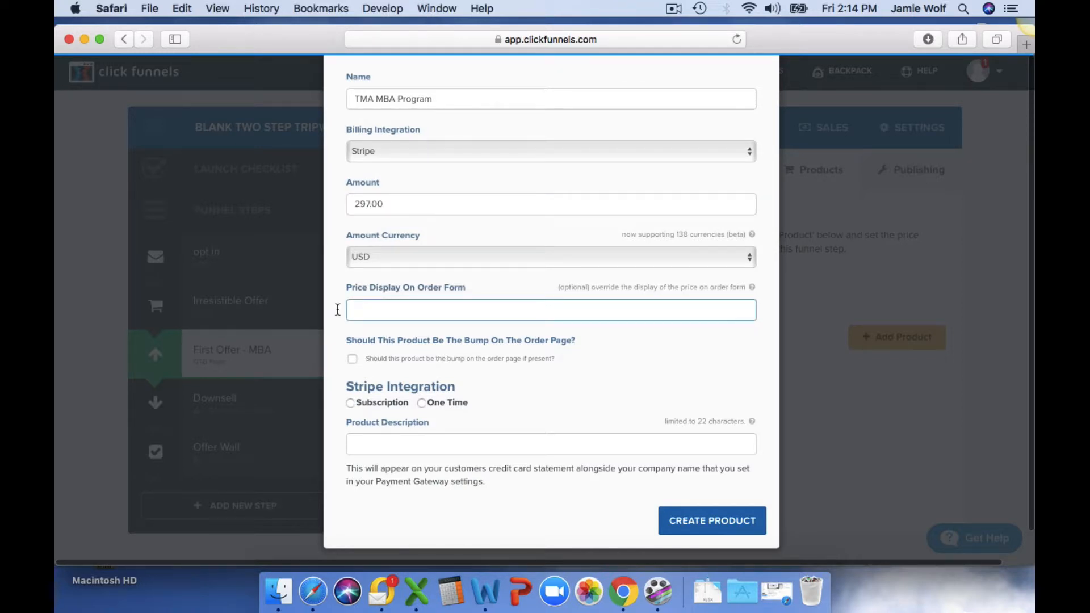
text($297.00)
click(422, 402)
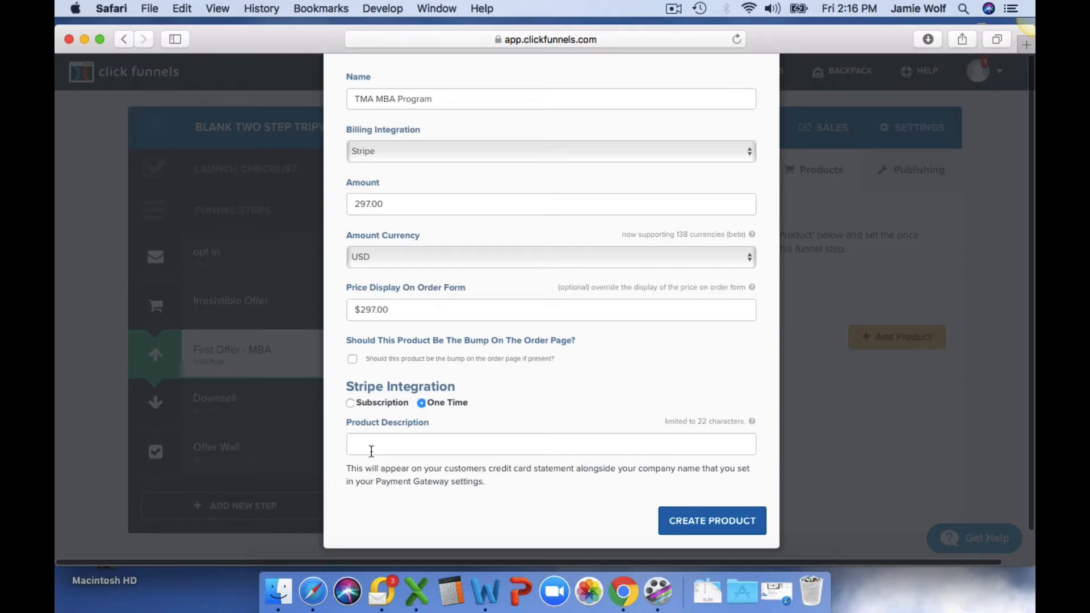
- Enter "MBA Author Training" as the product description and create the product
click(363, 445)
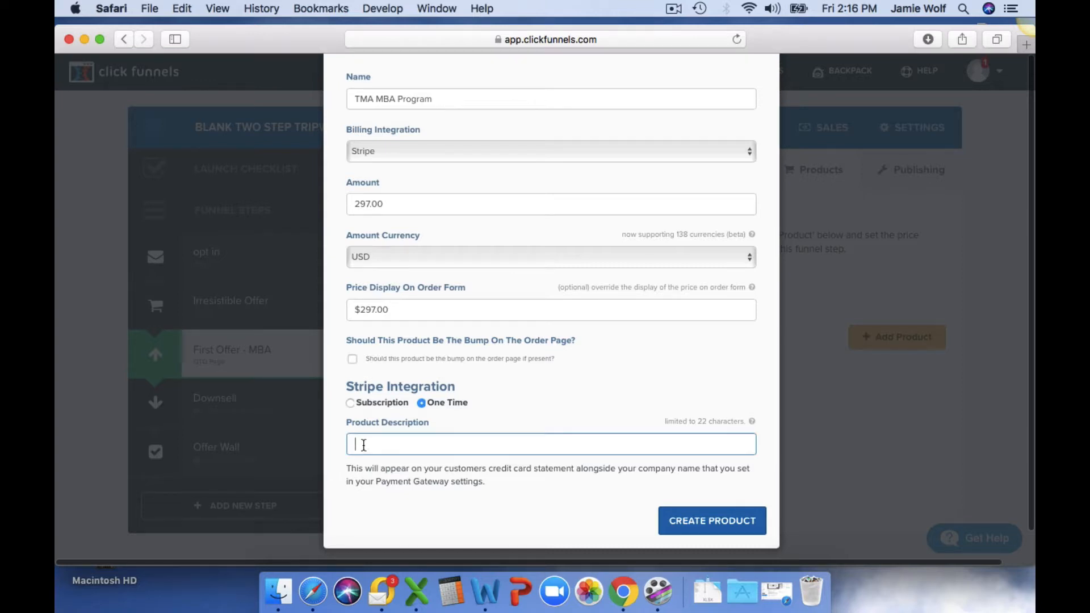
text(B)
key(BackSpace)
text(MBA Author Training)
click(718, 527)
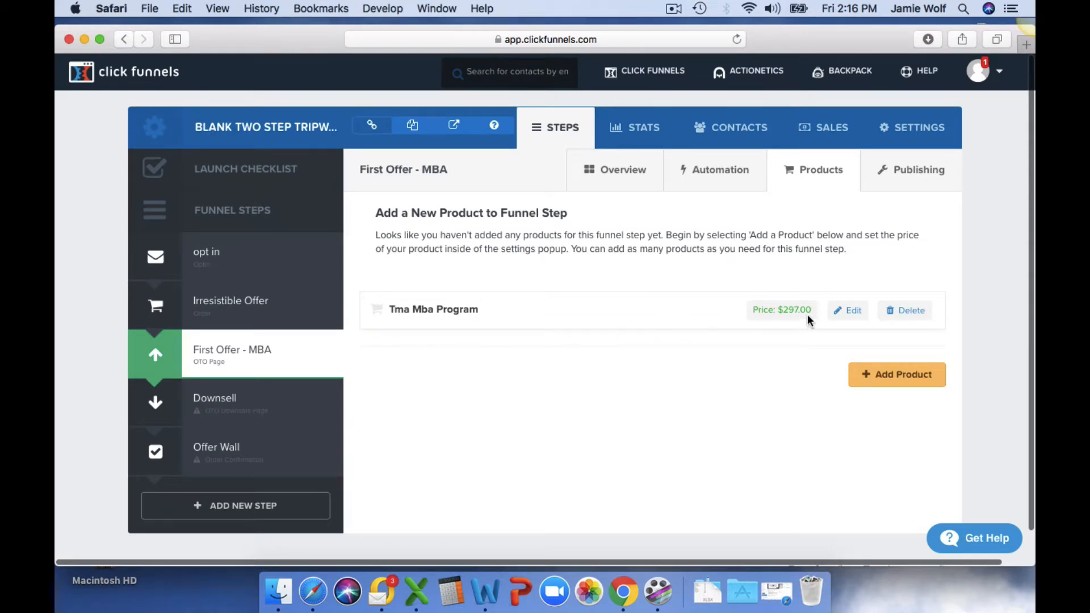
- Open the TMA MBA Program product for editing and review its shipping settings and available email integration methods
click(850, 312)
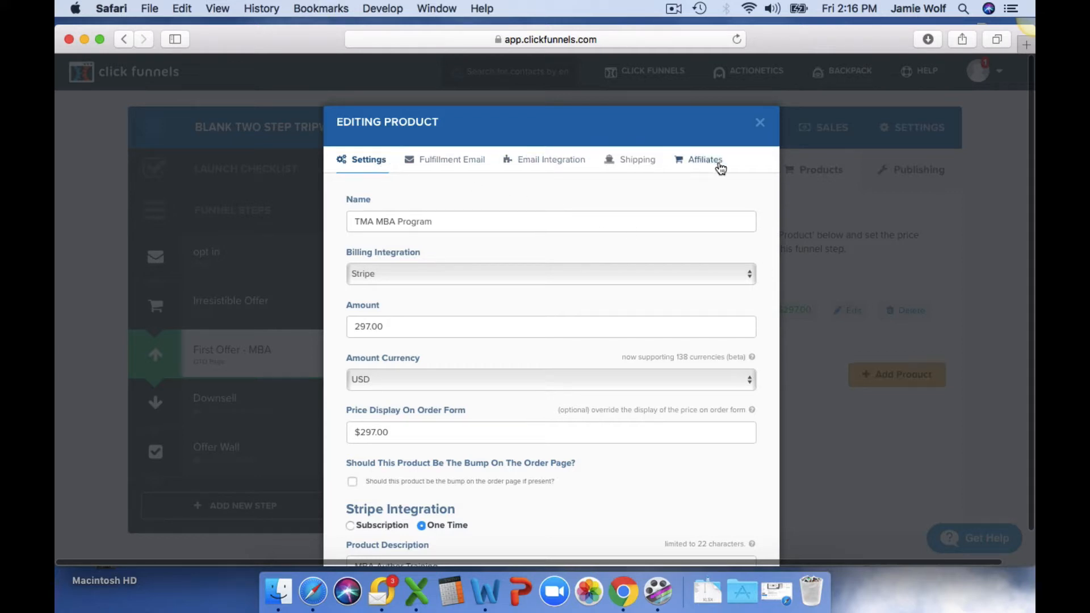
click(634, 160)
click(540, 165)
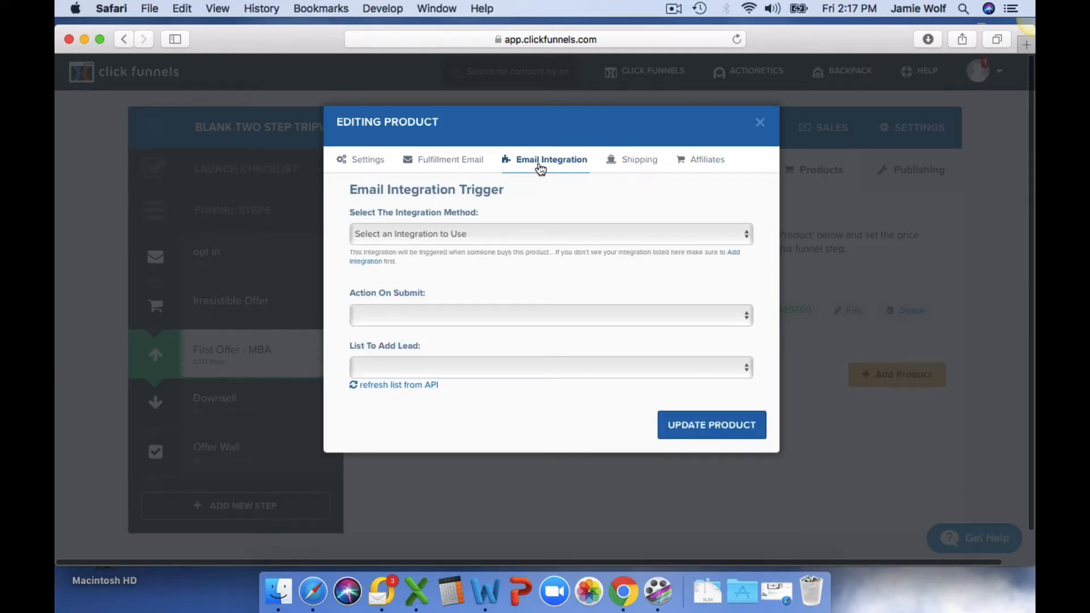
click(596, 234)
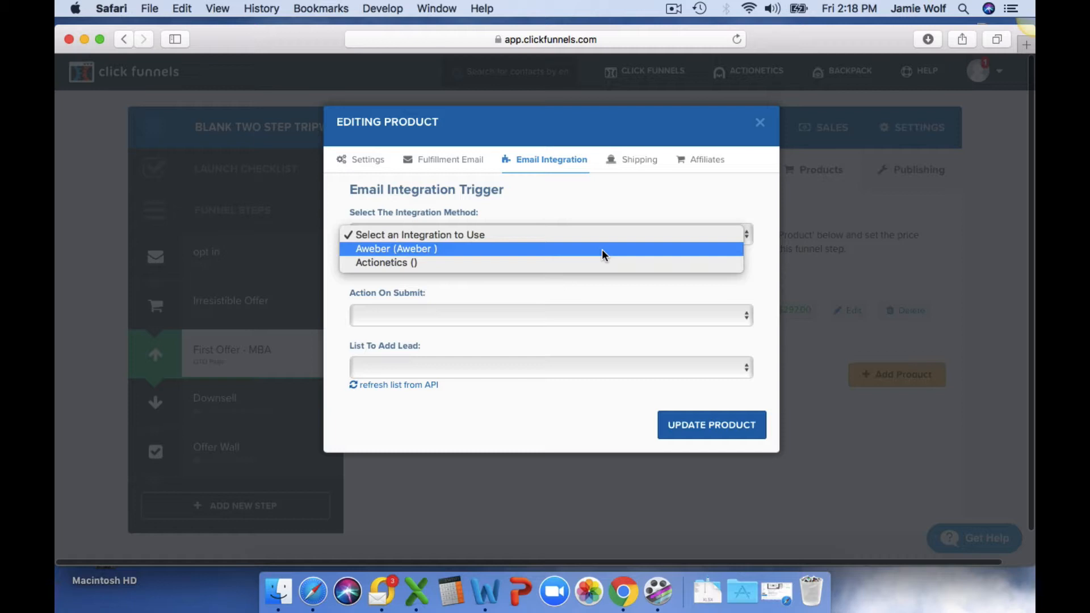
click(452, 160)
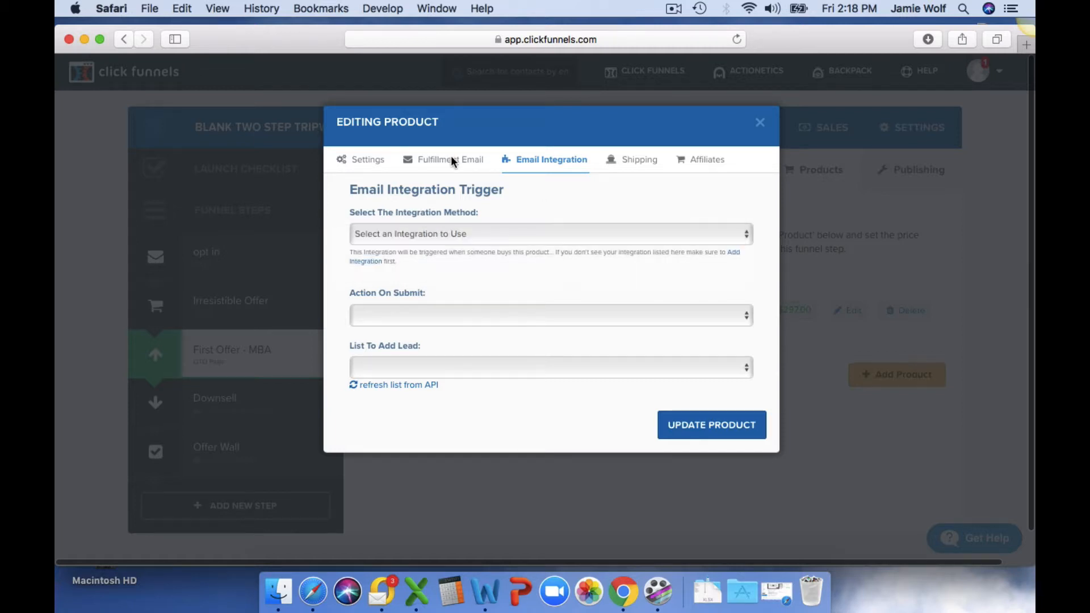
- Set the thank you page in the product's fulfillment email settings to TMA Membership Area
click(450, 163)
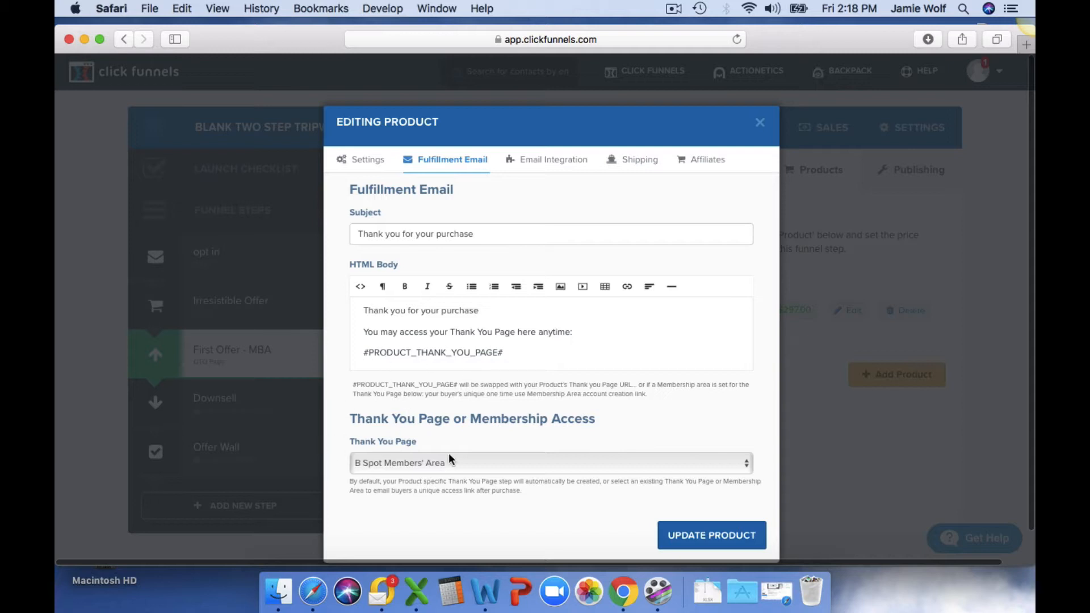
click(746, 465)
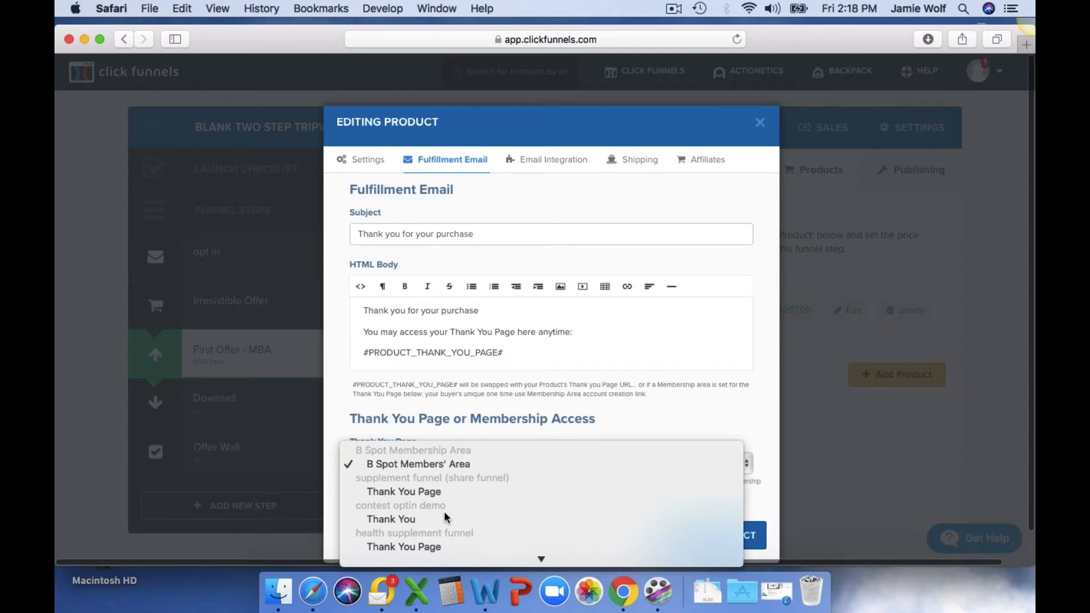
mouse_move(430, 555)
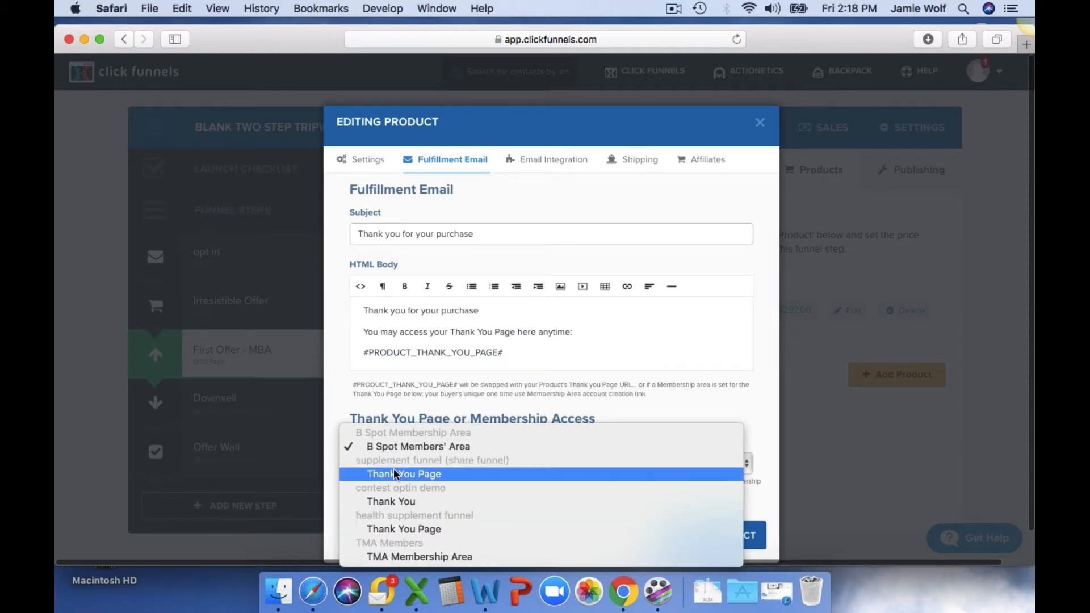
click(392, 557)
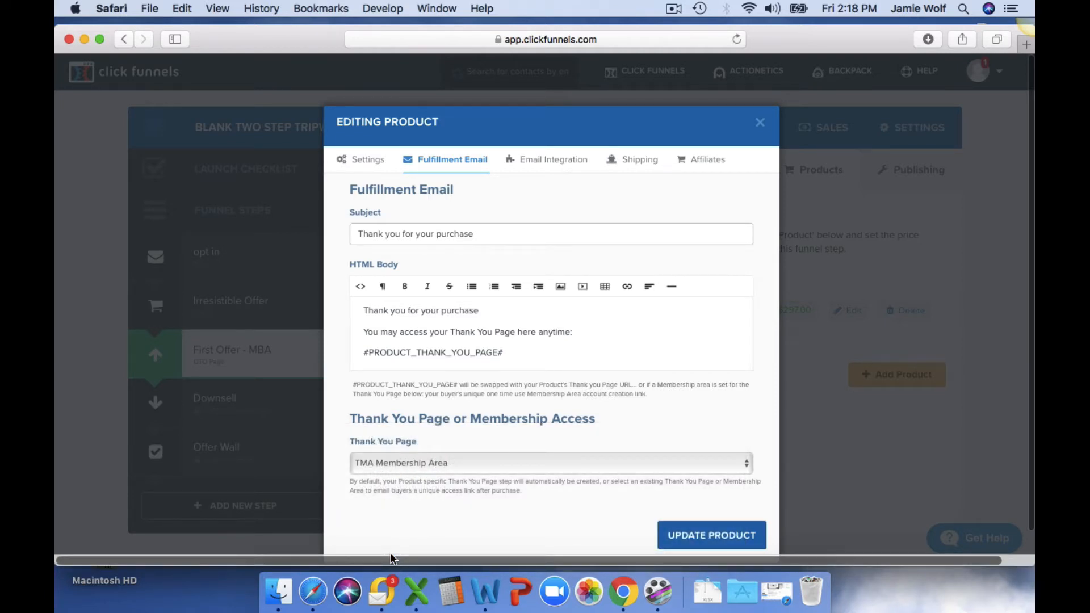
- Change the fulfillment email subject to "Thank you for getting your book poster" and update the product
click(479, 235)
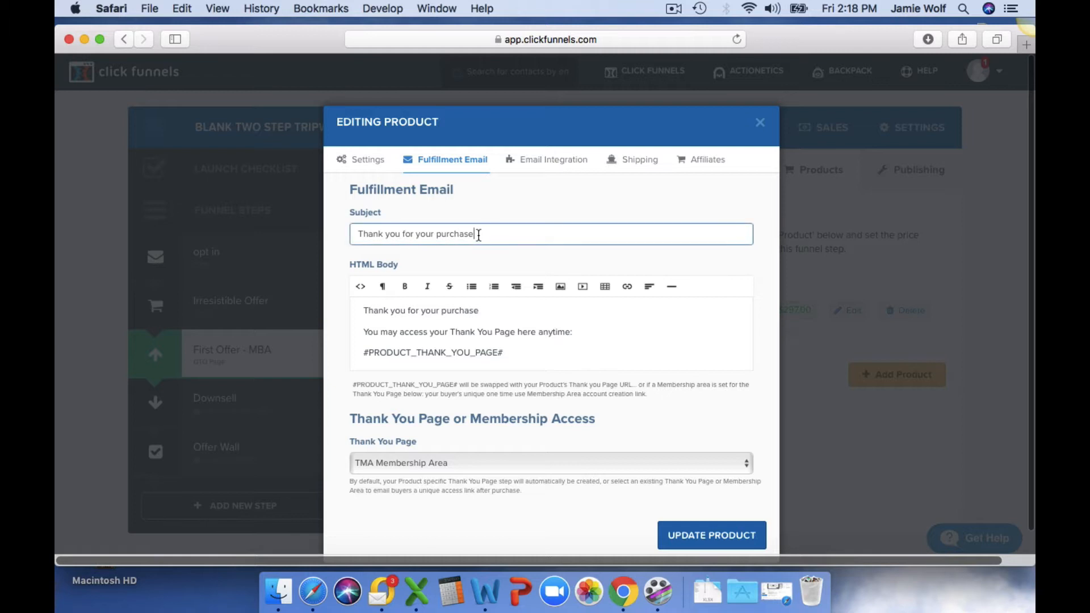
drag(479, 234, 415, 234)
text(getting your book poster)
click(481, 309)
drag(482, 308, 409, 310)
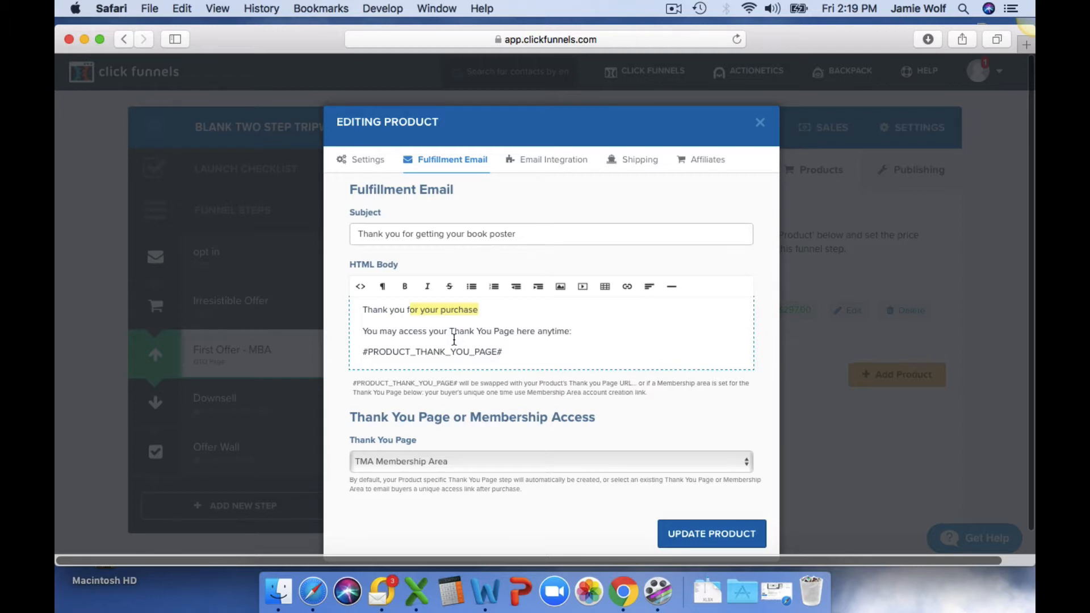
click(710, 539)
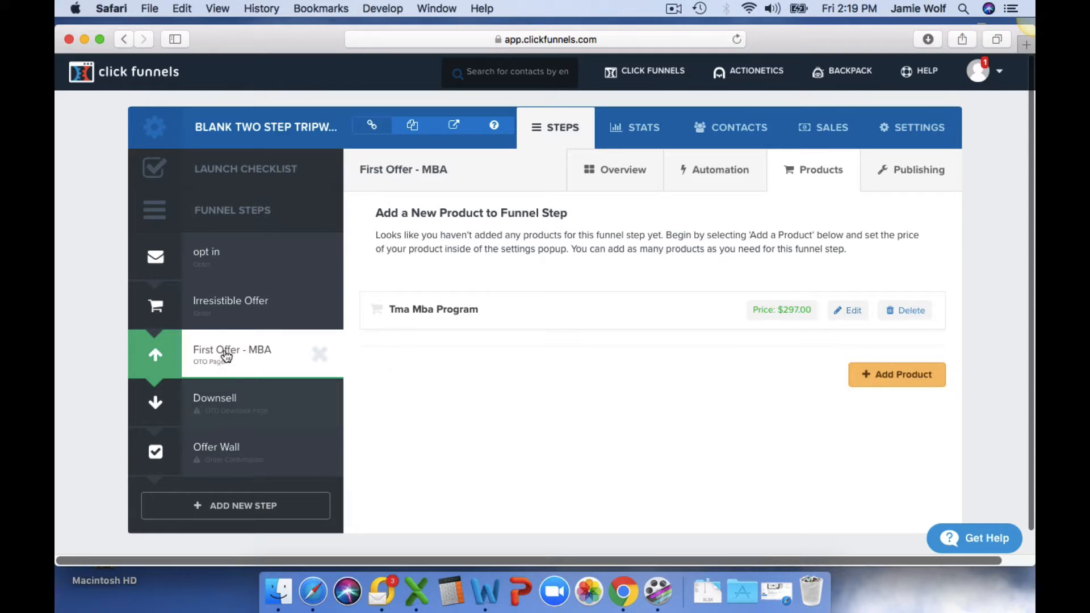
- Check the First Offer - MBA step's overview and its TMA MBA Program product settings
click(612, 169)
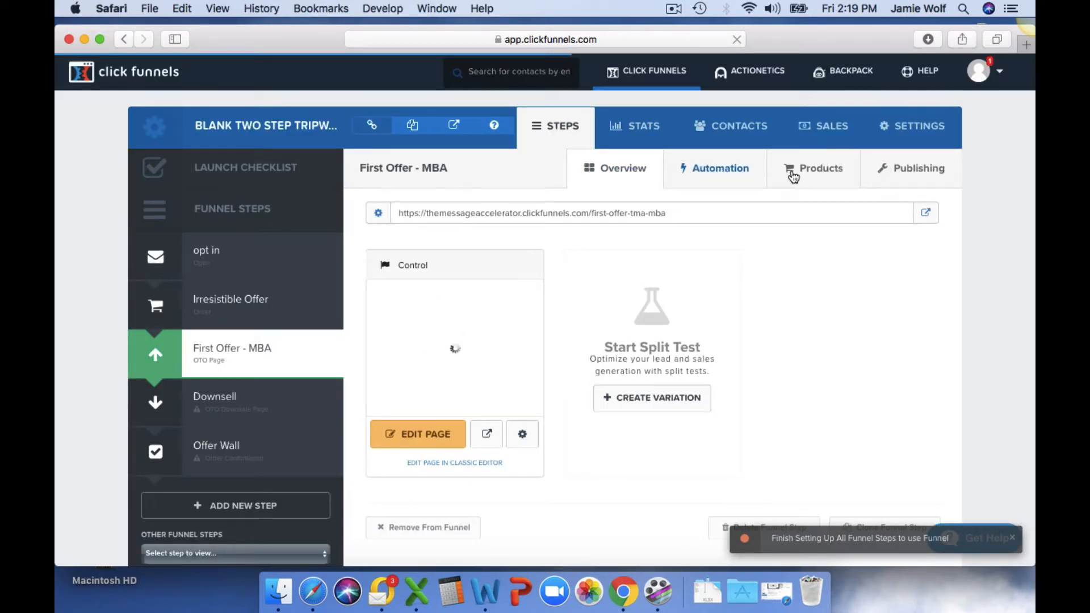
click(820, 169)
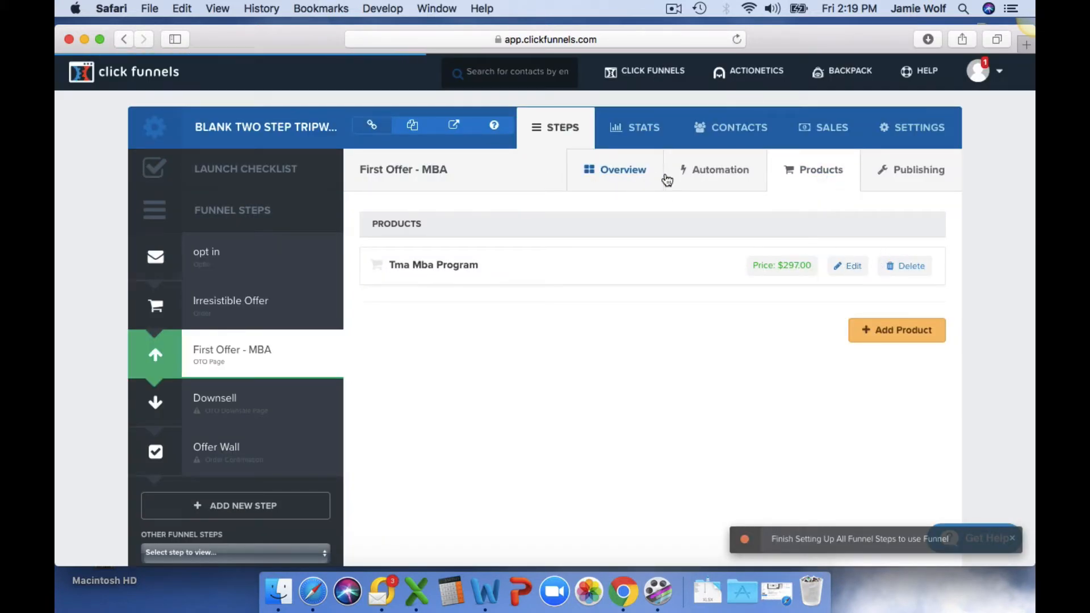
click(849, 268)
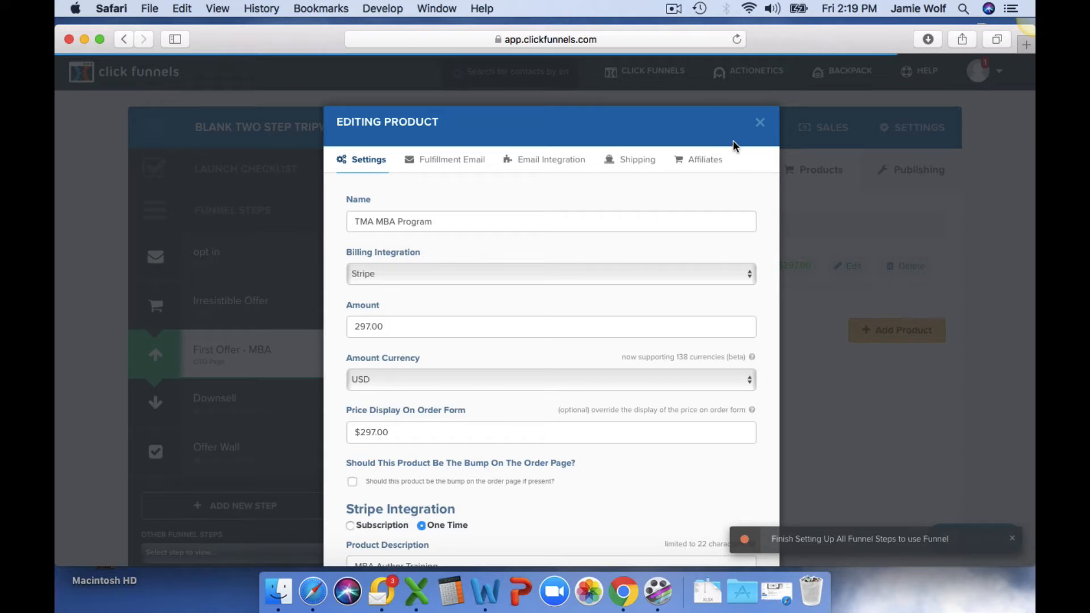
click(760, 123)
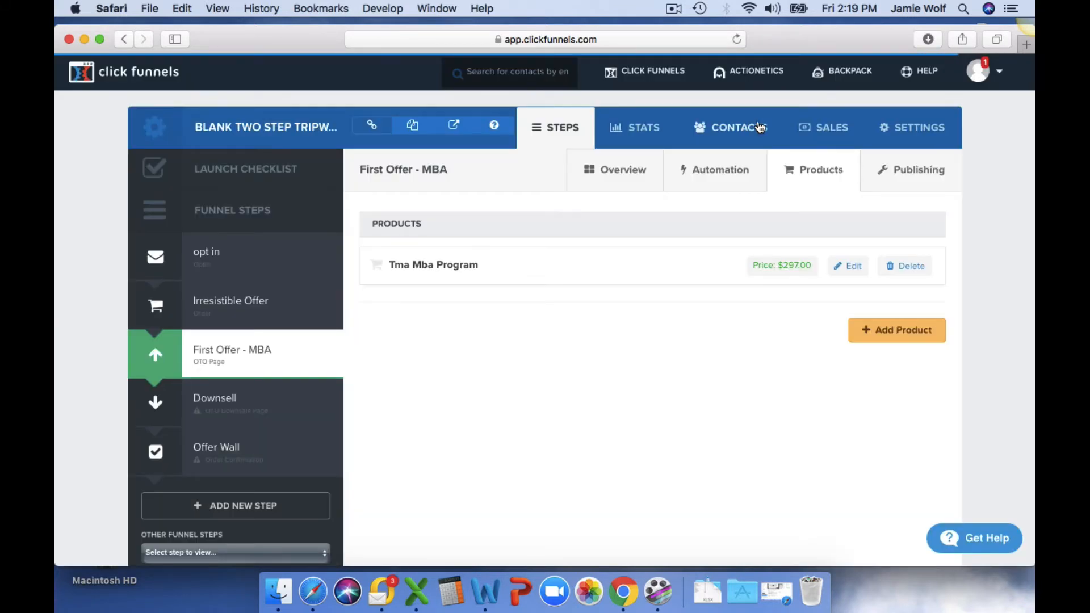
- In the funnel's settings, rename the funnel "TMA DEMO FUNNEL" and remove the Shared Funnels group tag
click(918, 128)
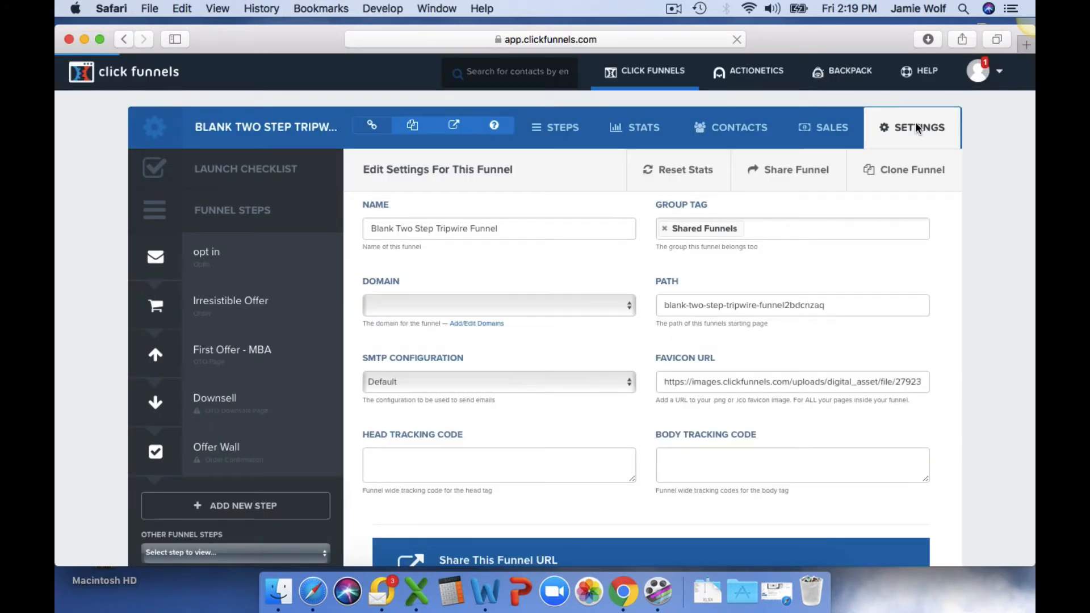
scroll(572, 141, down, 3)
drag(571, 142, 359, 144)
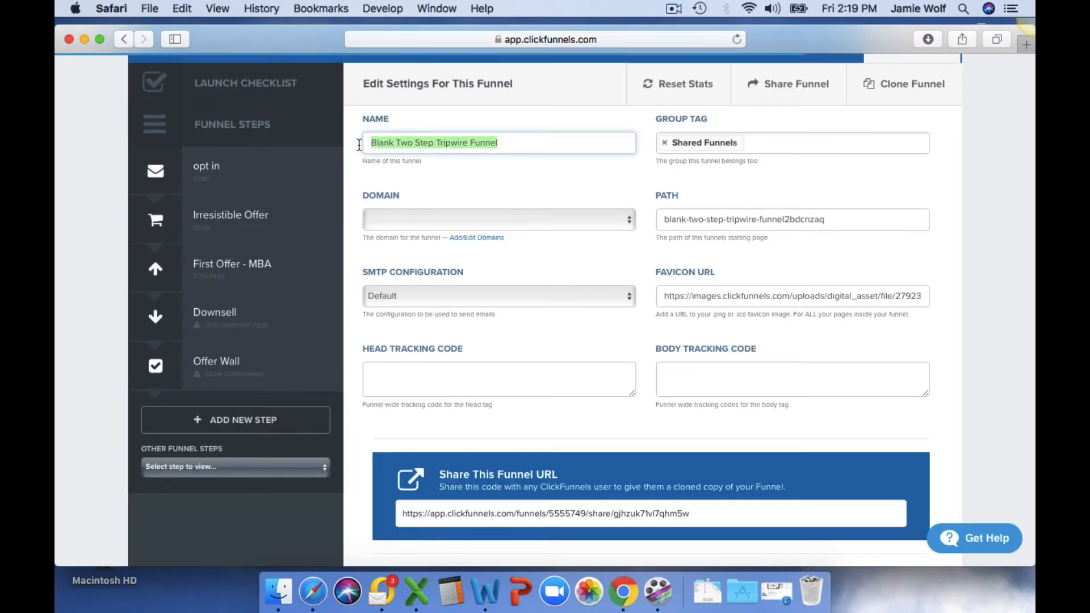
text(TMA )
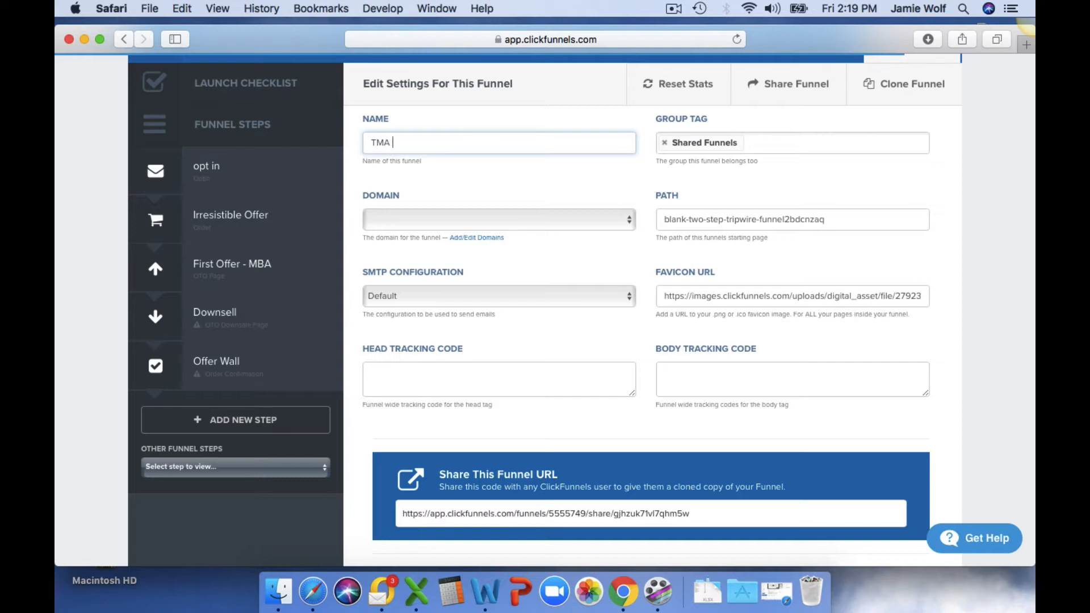
text(DEMO FUNNEL)
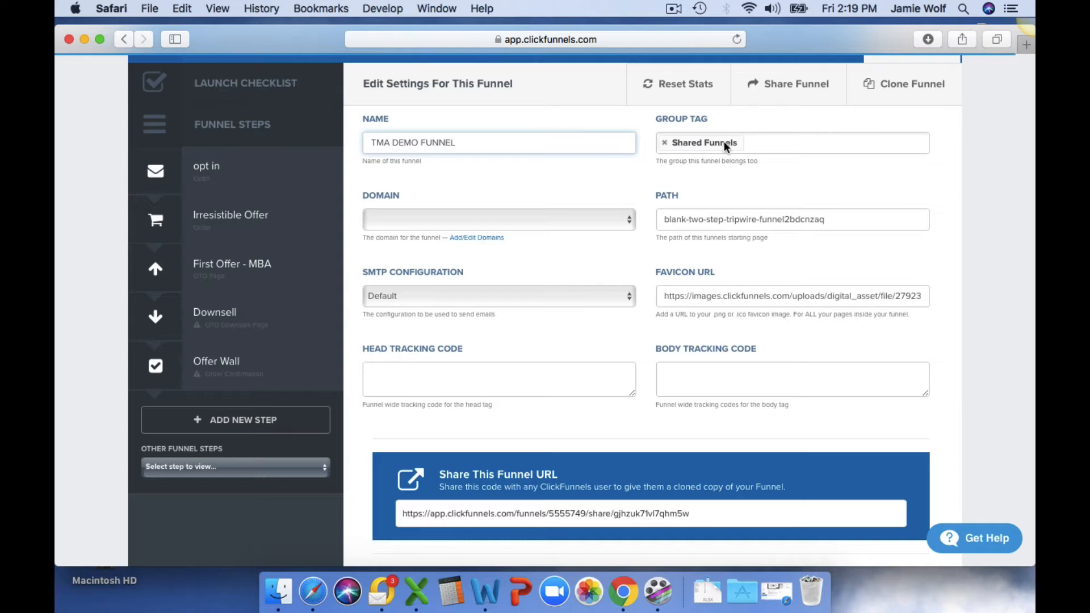
click(665, 144)
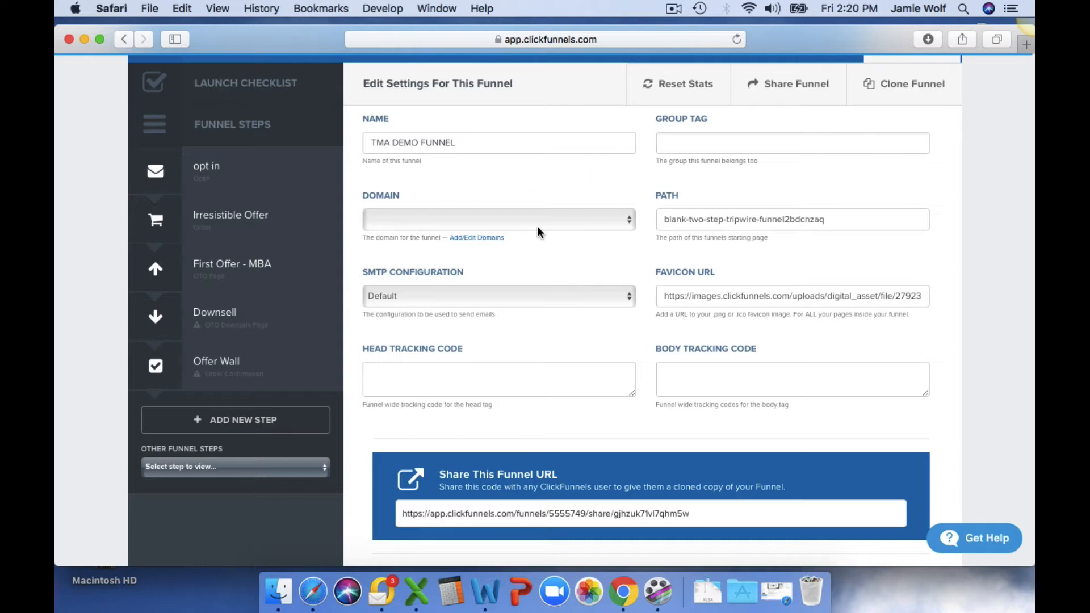
- Review the funnel's path, tracking code and share URL settings, and check the Stripe account choices
scroll(561, 252, down, 3)
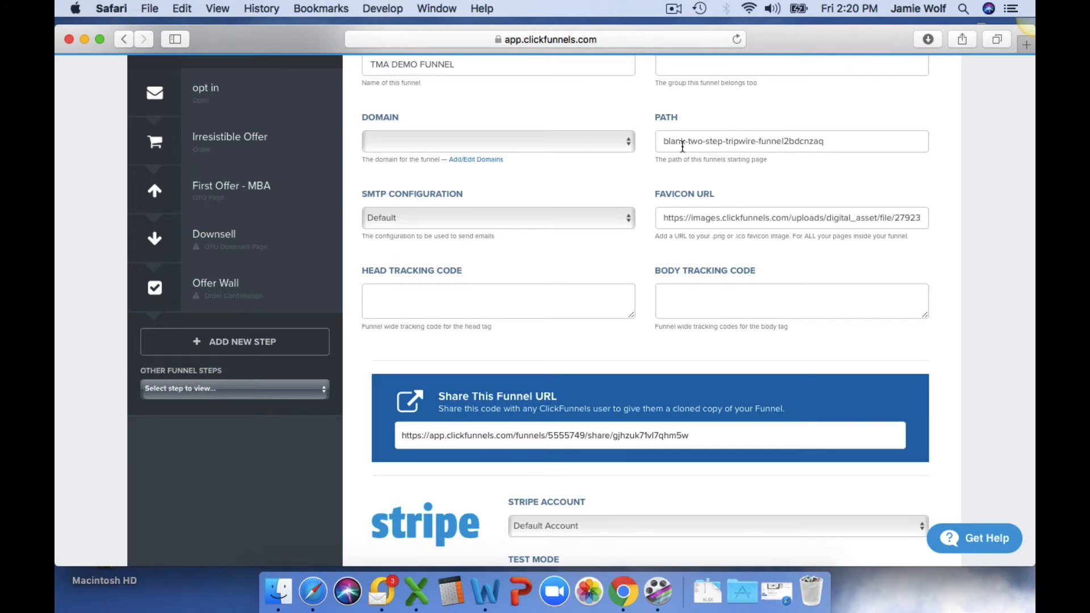
scroll(683, 147, down, 4)
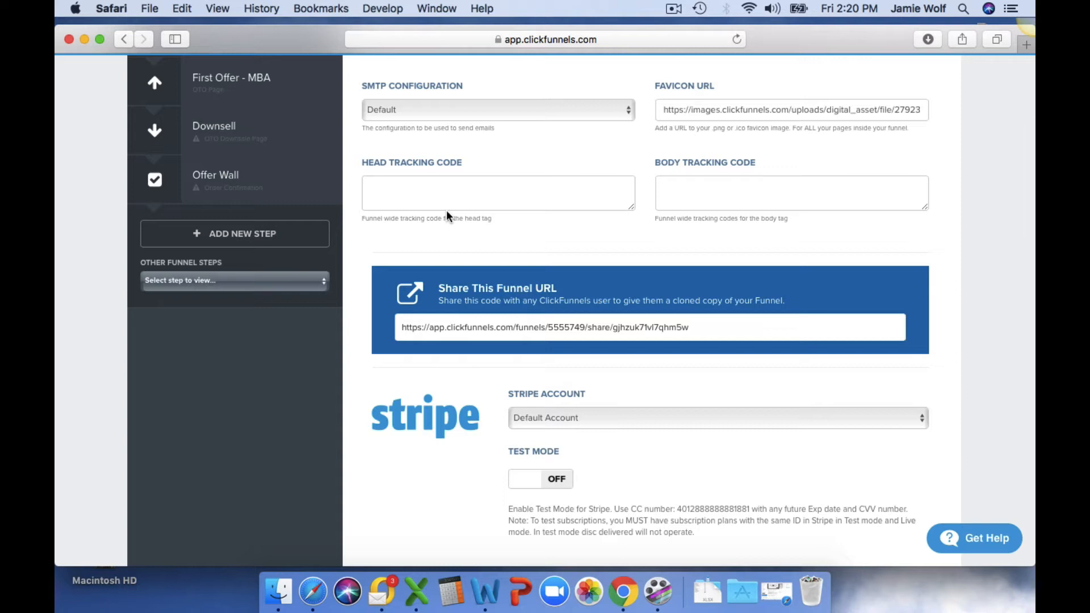
scroll(648, 402, down, 1)
scroll(649, 401, down, 6)
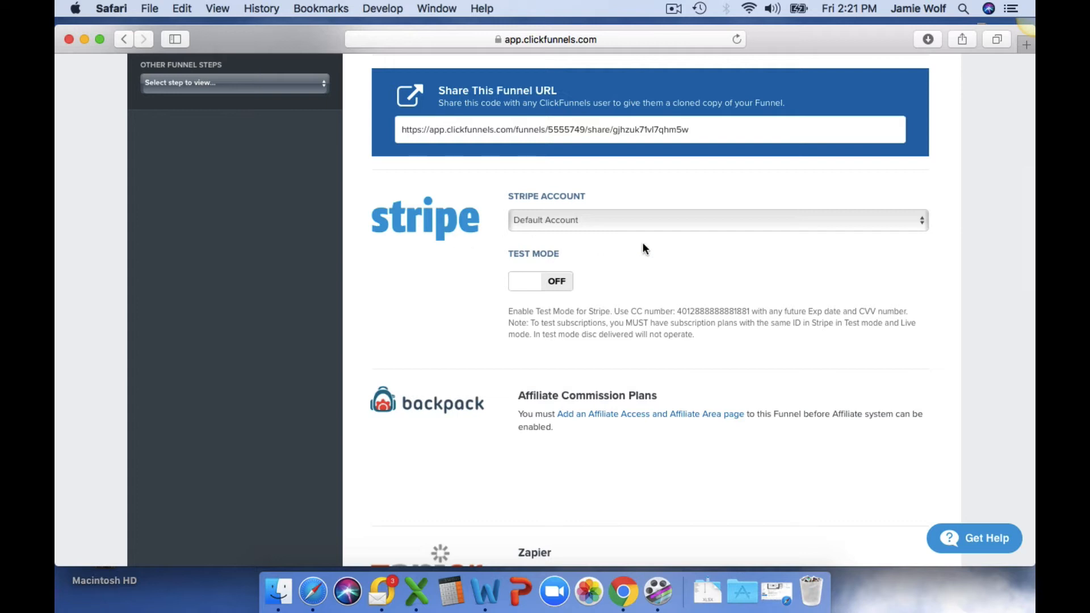
click(920, 222)
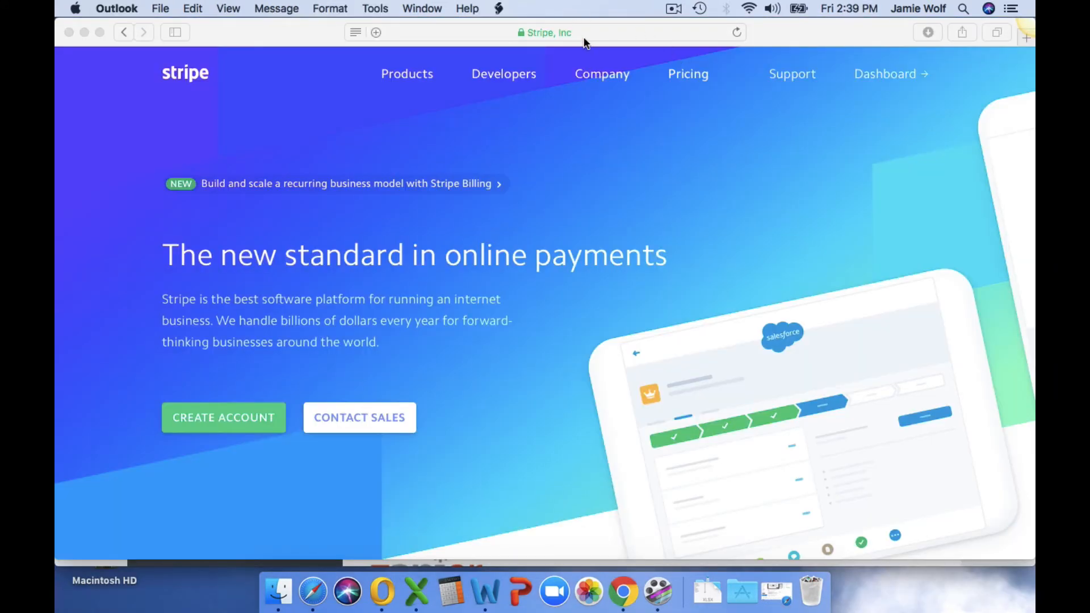
- Switch to the Stripe website, check its address and view the account creation form, returning to the home page
click(585, 42)
click(585, 38)
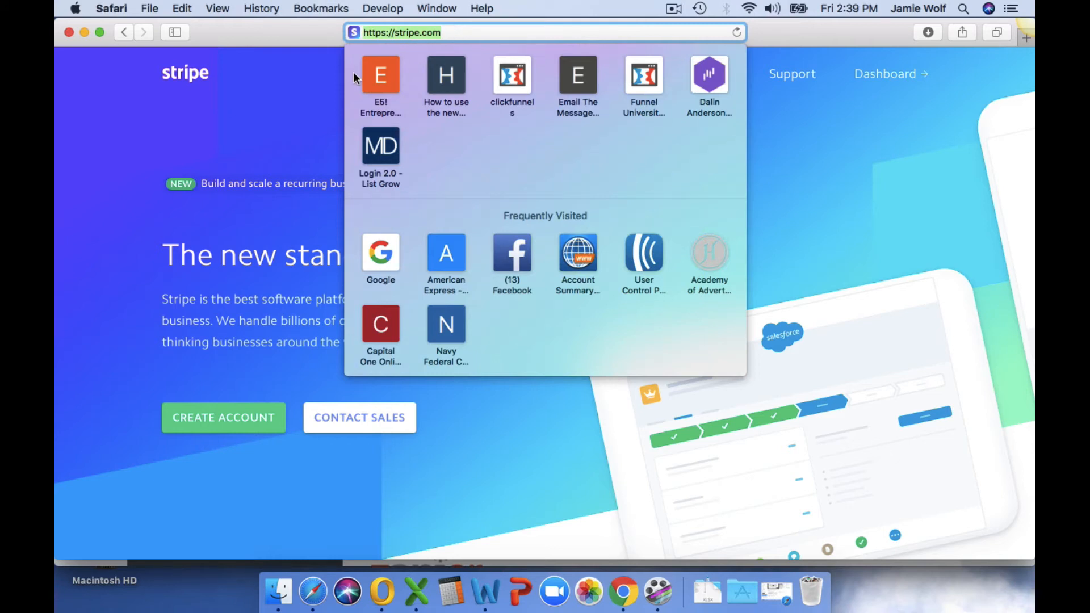
click(233, 100)
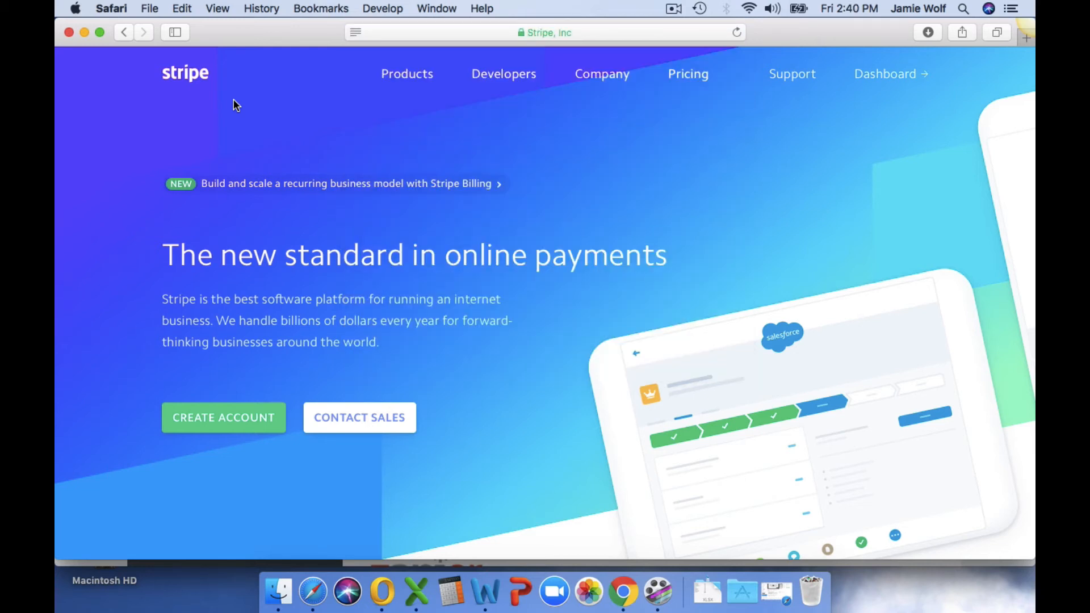
click(211, 431)
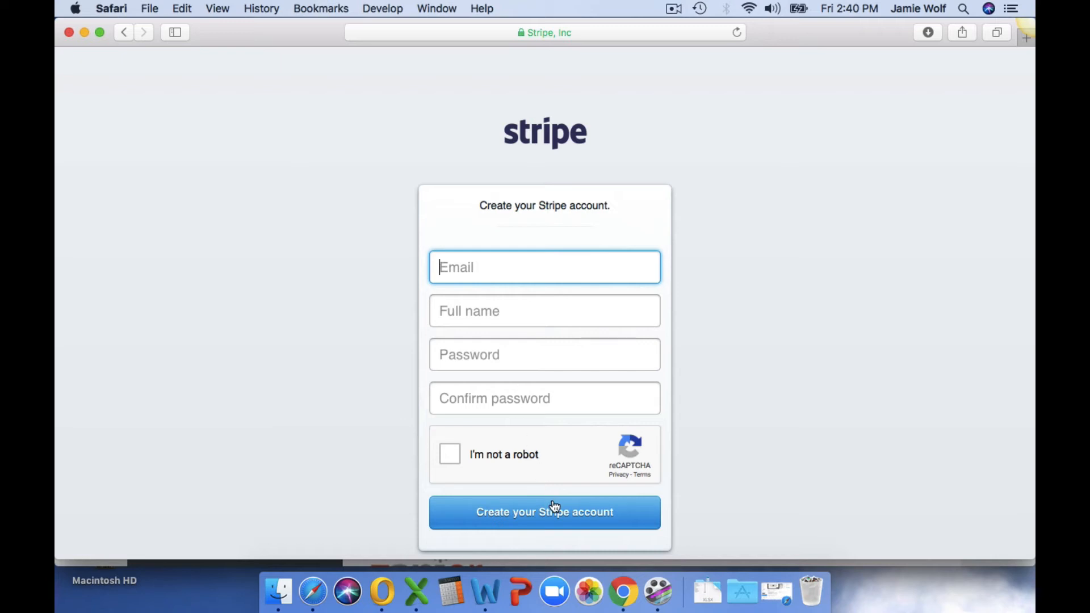
click(129, 39)
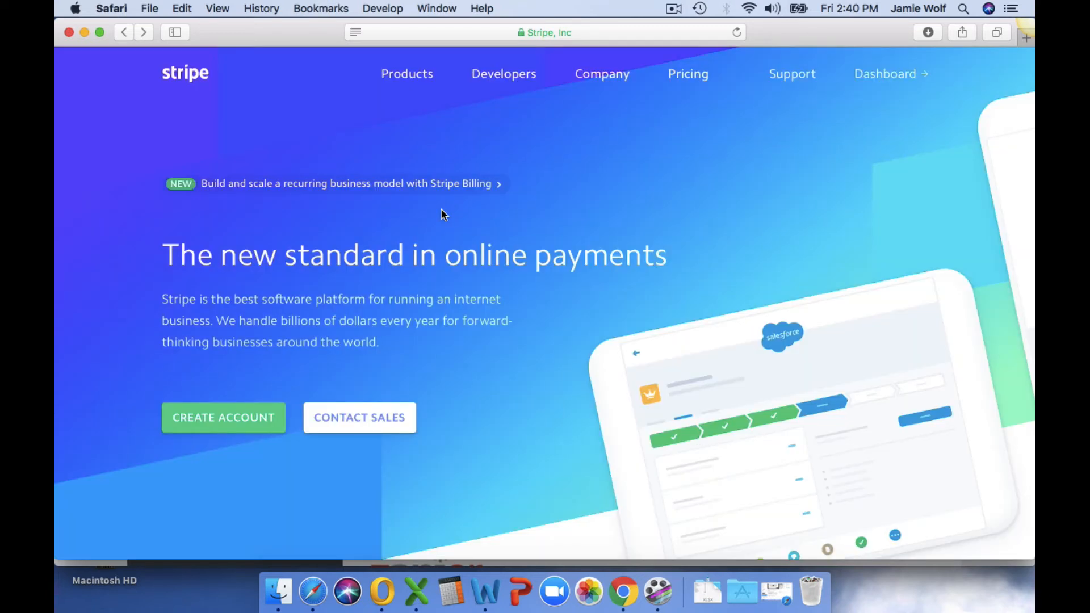
- Examine Stripe's pricing page for card charges, international cards, disputes and its additional products
click(691, 72)
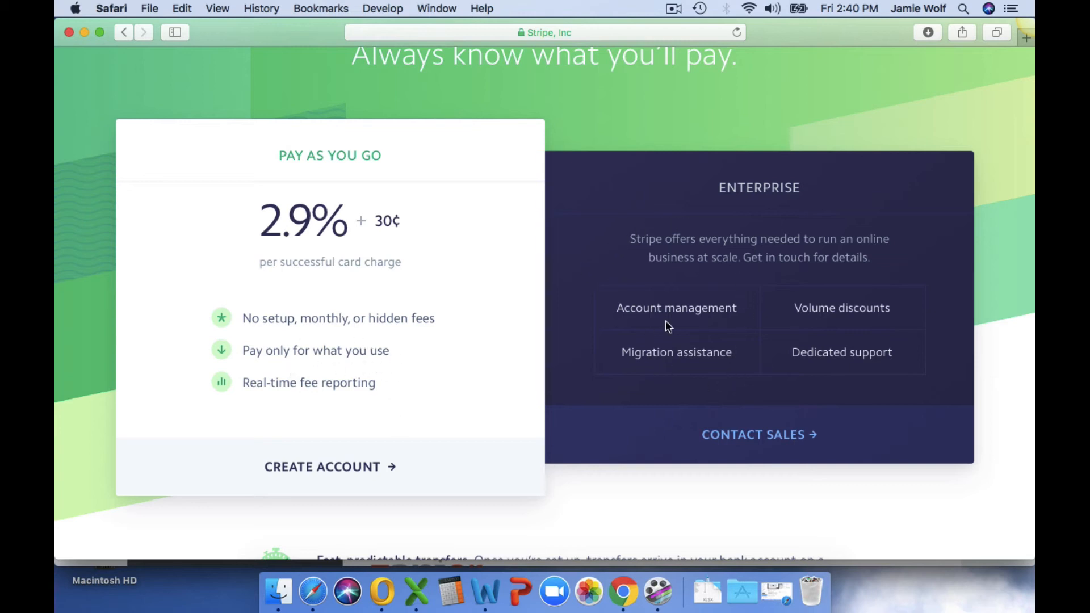
scroll(743, 395, down, 4)
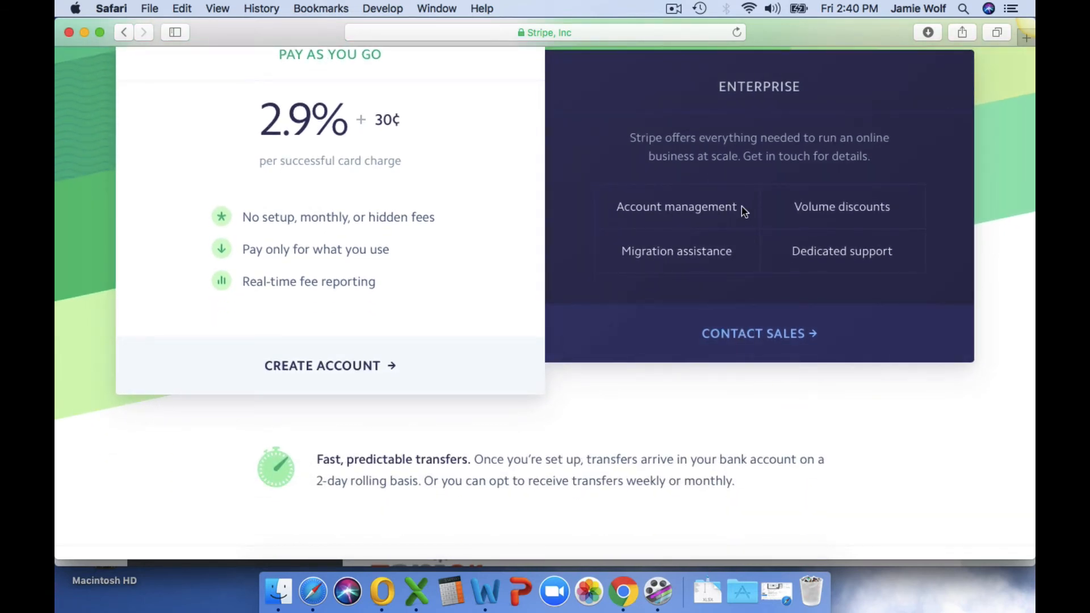
scroll(465, 258, down, 7)
scroll(465, 258, down, 7)
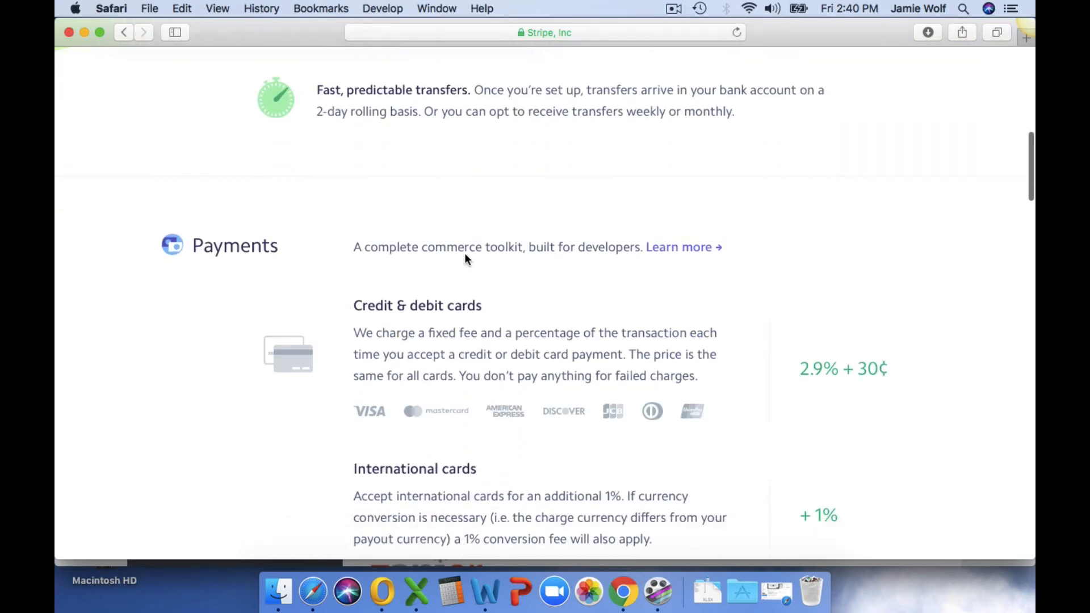
scroll(714, 290, down, 14)
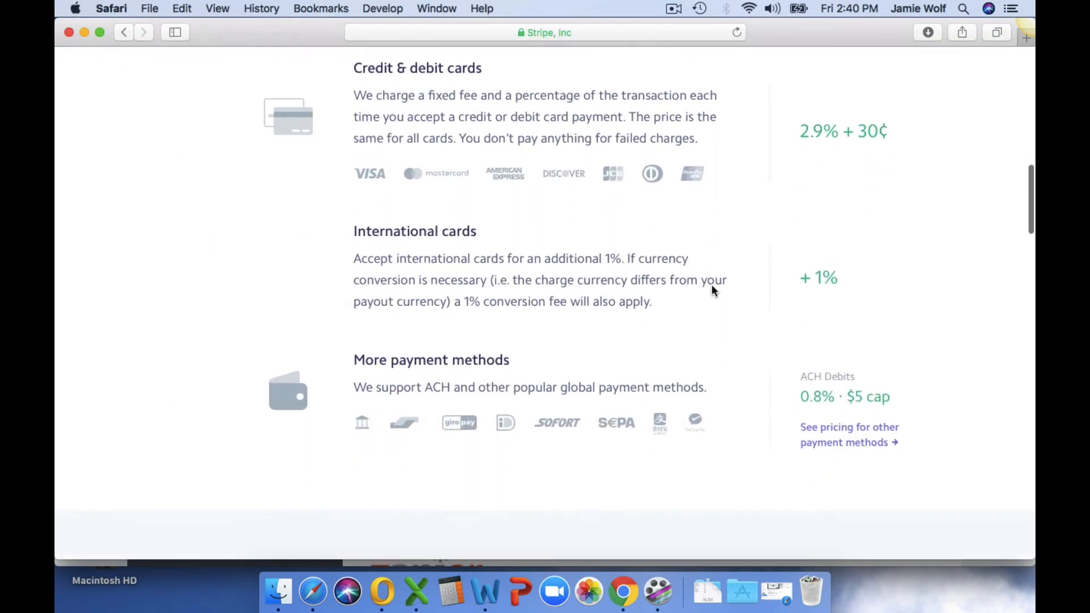
scroll(713, 291, down, 20)
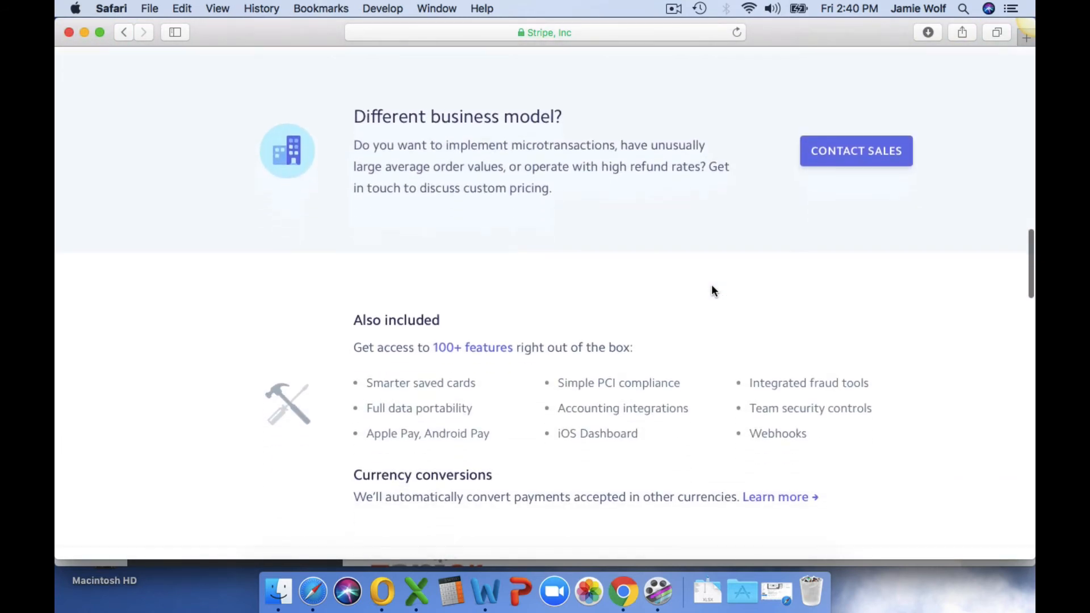
scroll(714, 291, down, 13)
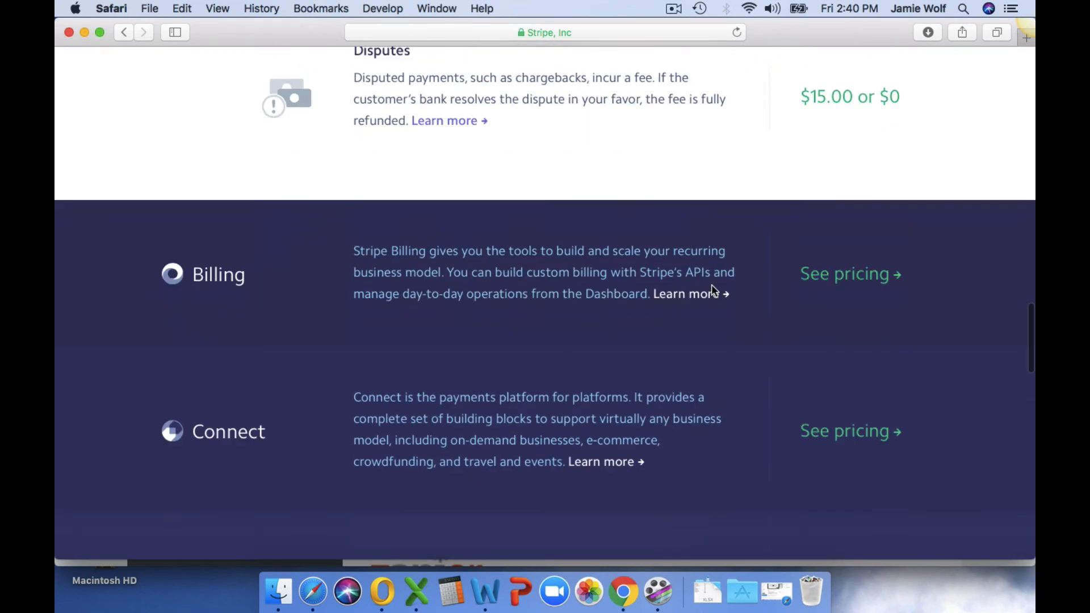
scroll(714, 291, down, 20)
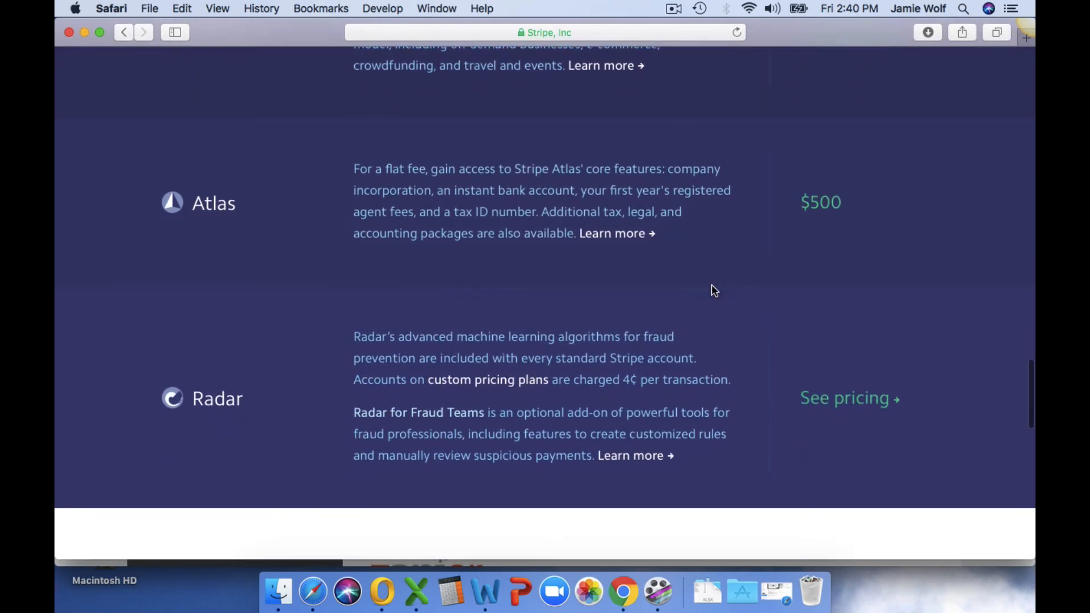
- Look over the rest of Stripe's pricing page, and open the billing product list in the account's dashboard
scroll(714, 290, down, 6)
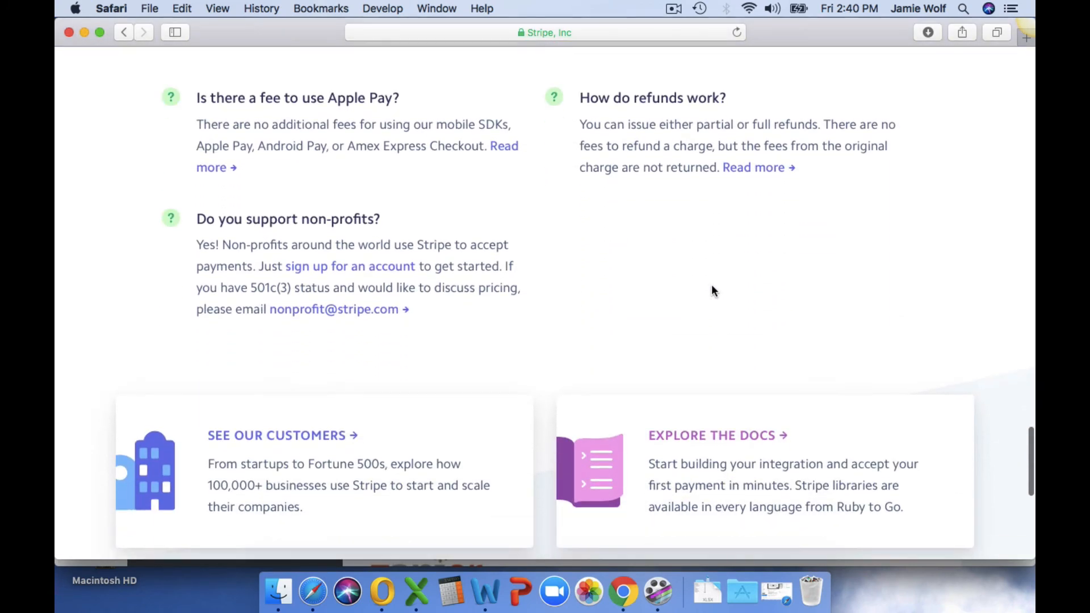
scroll(713, 289, up, 20)
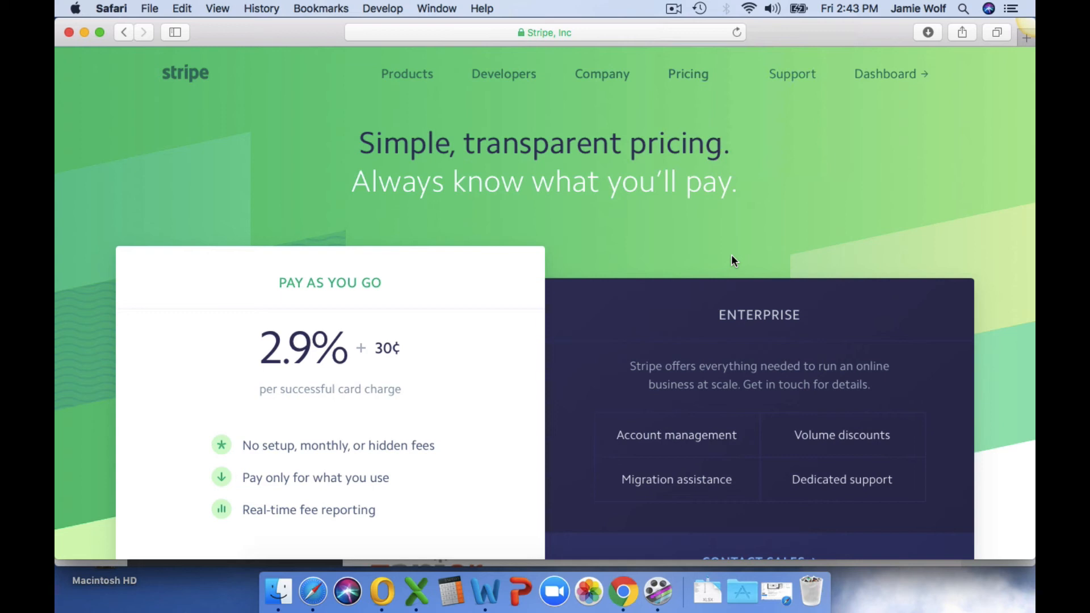
click(878, 79)
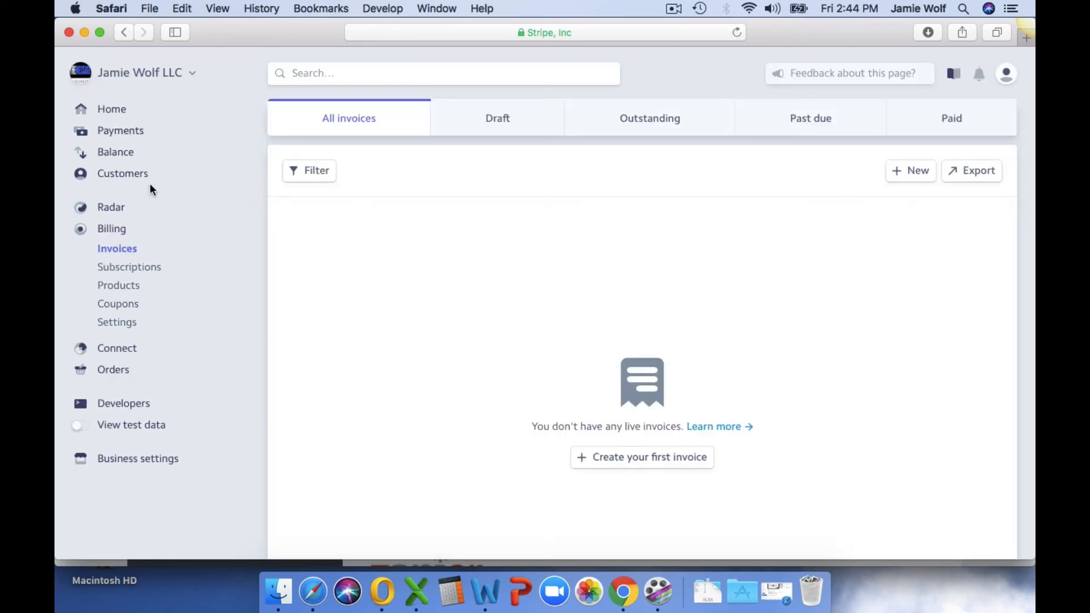
click(120, 289)
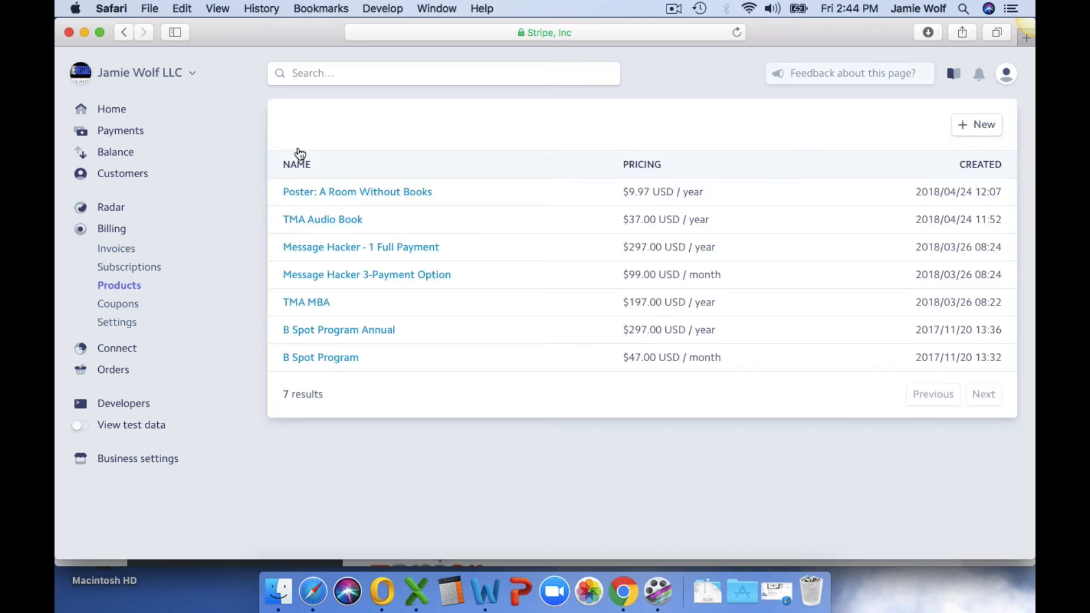
- Create a new product named "Your Message Demo", leaving its unit label and statement descriptor blank
click(981, 127)
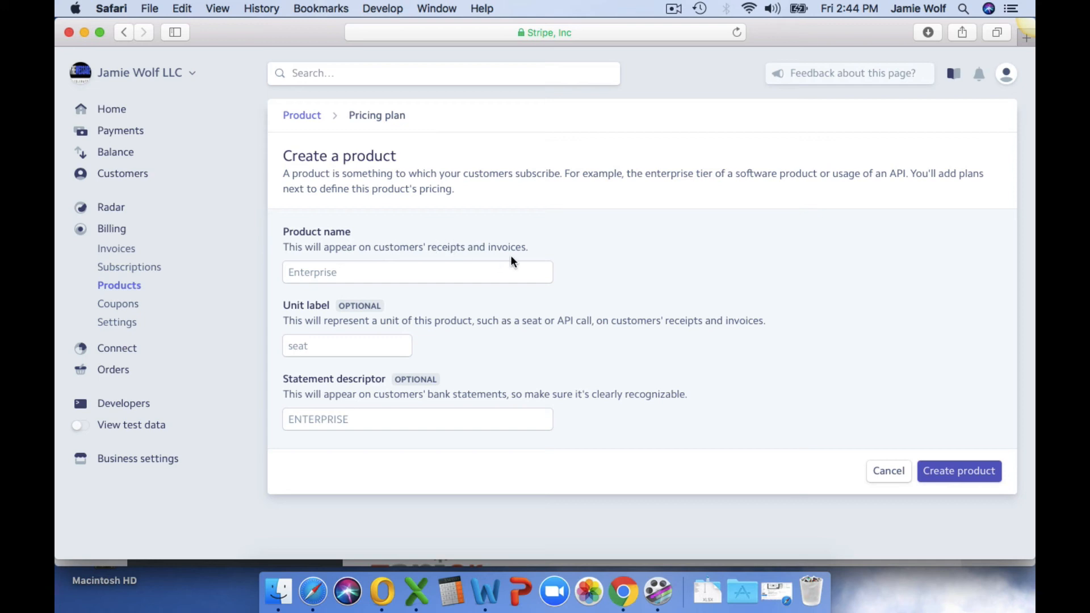
click(389, 271)
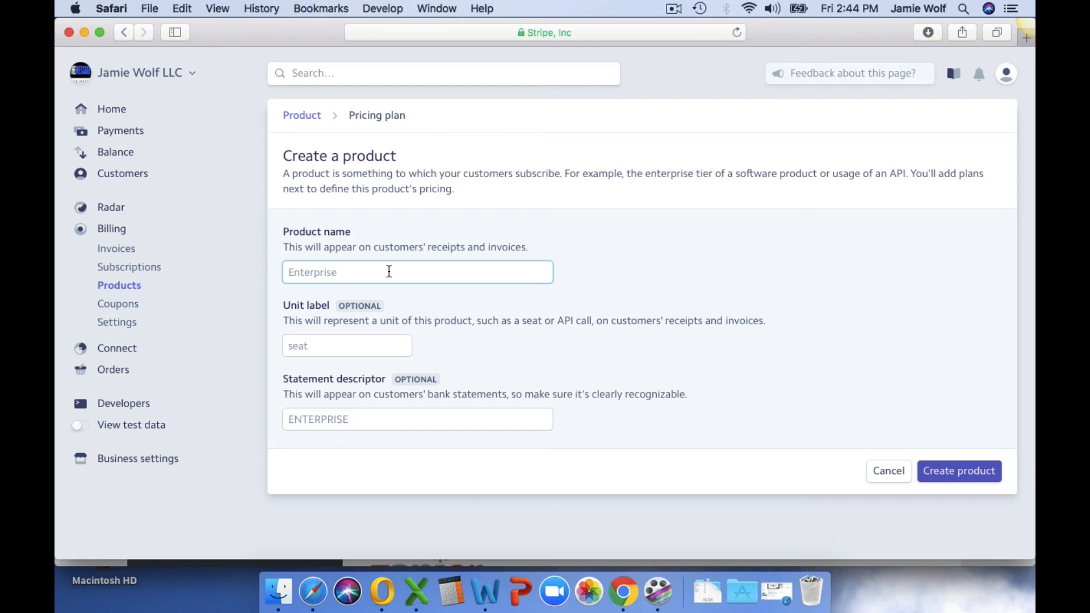
text(Your Message Demo)
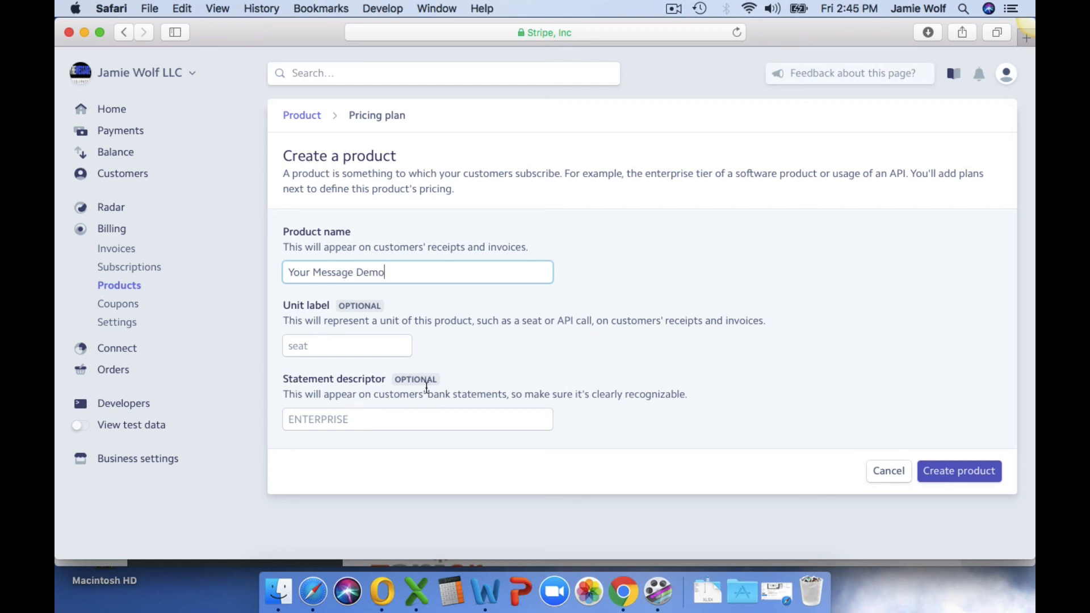
click(953, 474)
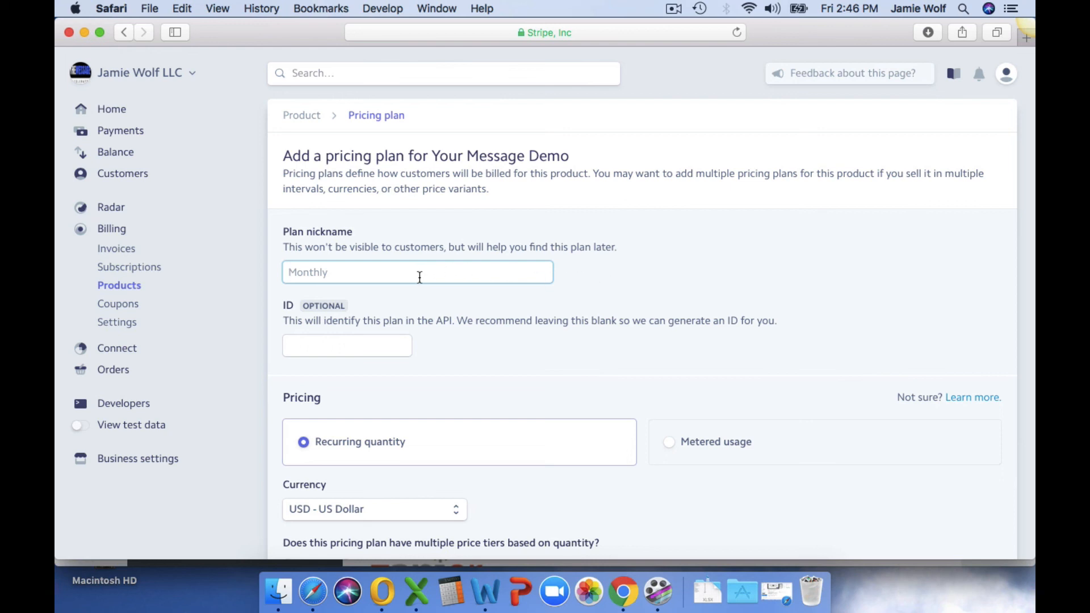
- Nickname the product's pricing plan "YM Demo" and set its recurring price to $297.00 per unit
text(YM Demo)
scroll(474, 336, down, 5)
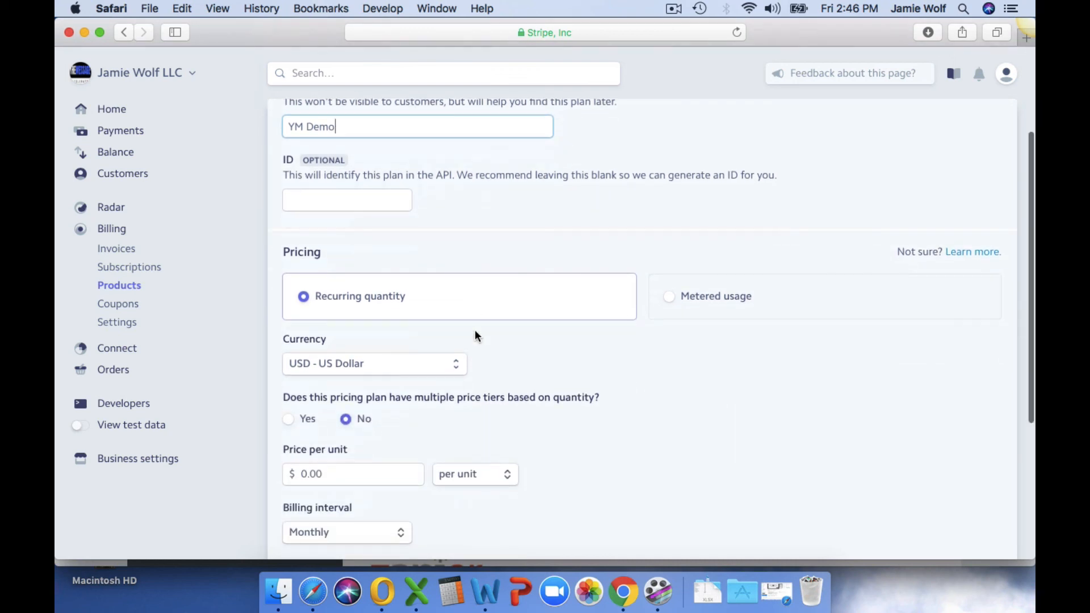
scroll(475, 335, down, 3)
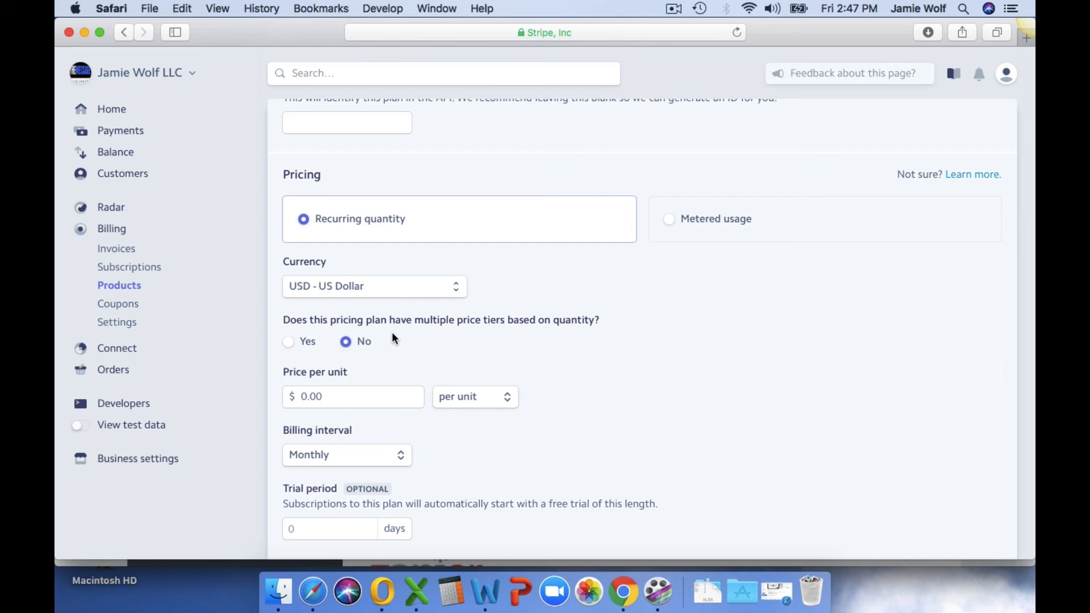
scroll(442, 356, down, 3)
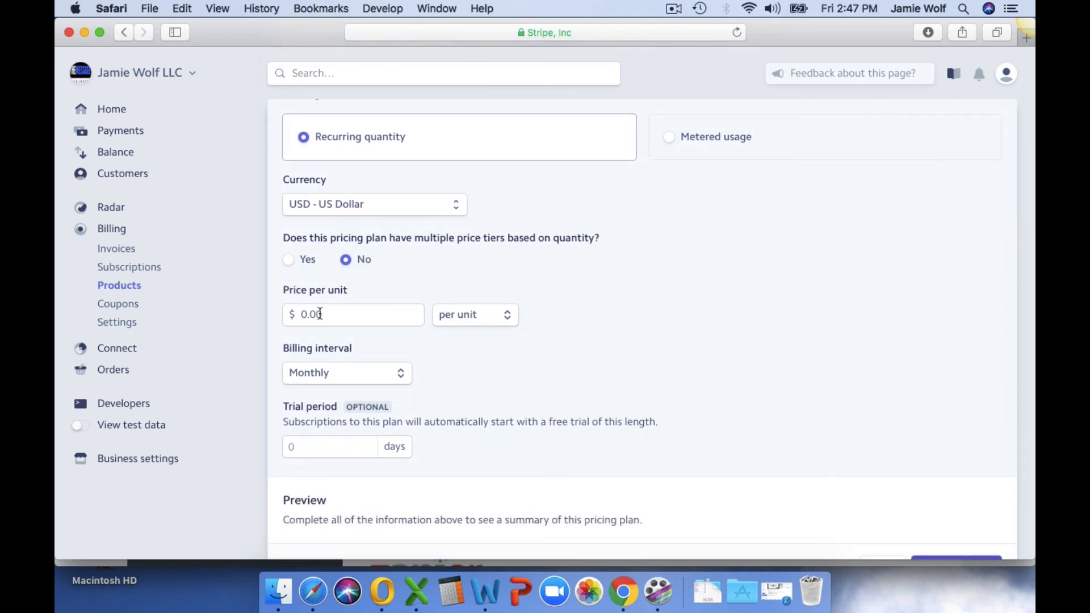
click(311, 316)
text(2)
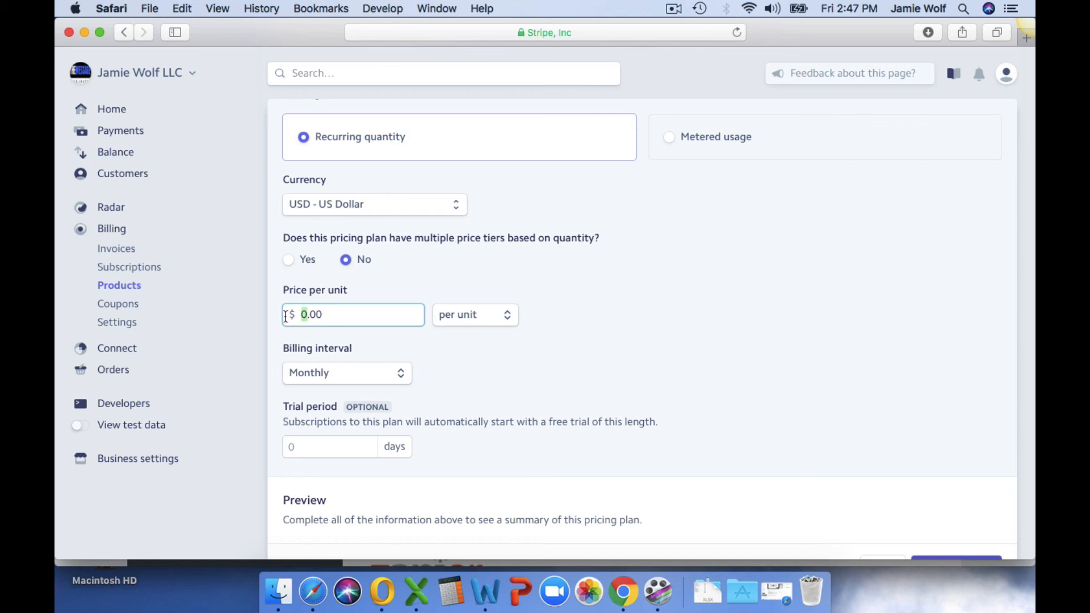
text(97)
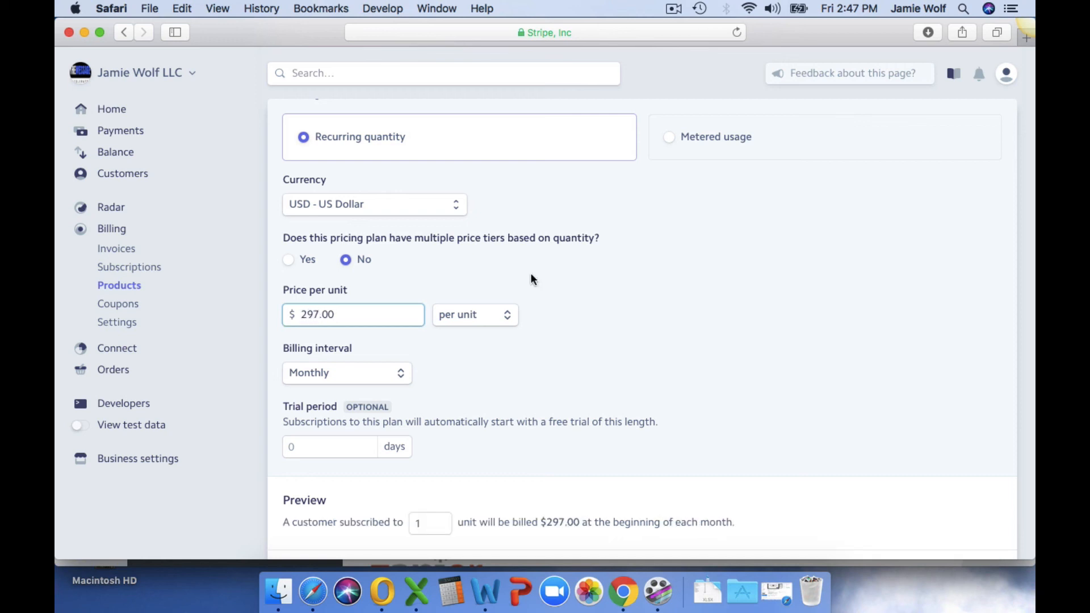
click(509, 319)
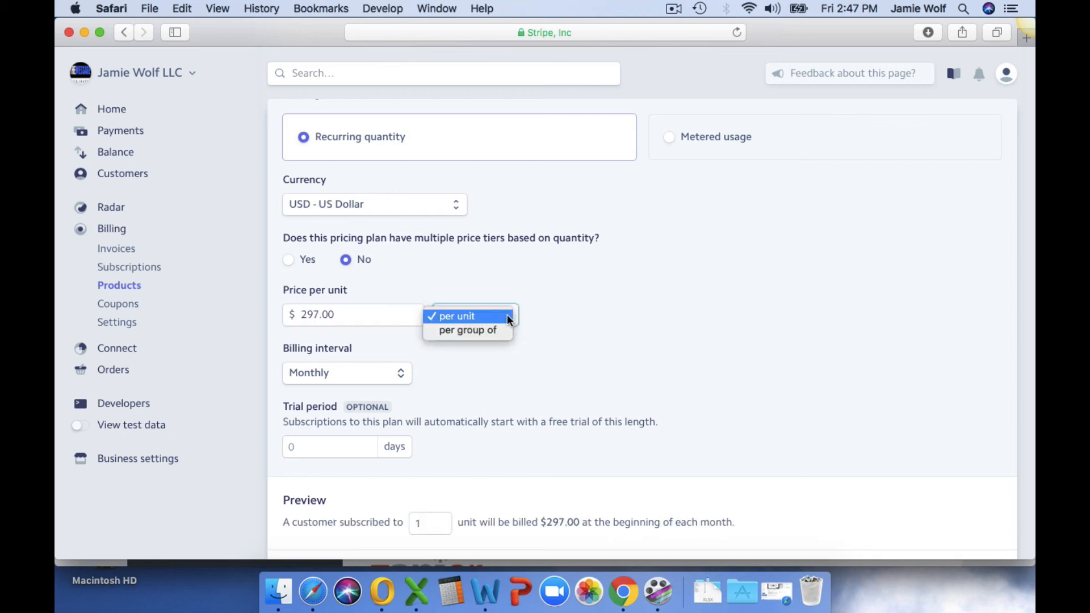
click(507, 316)
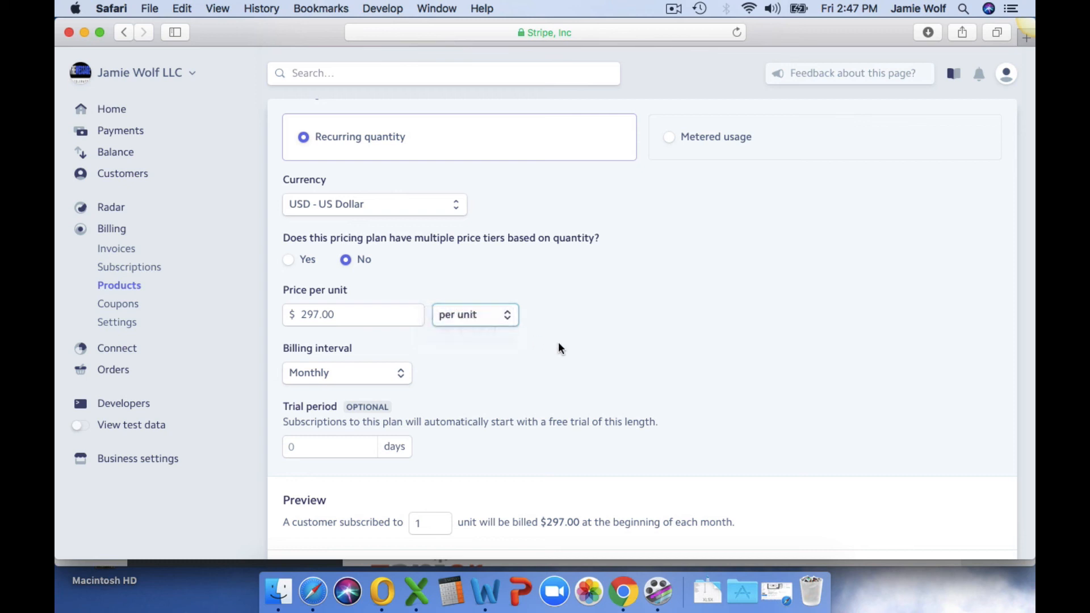
- Try a custom billing interval of 2 days for the pricing plan
click(405, 382)
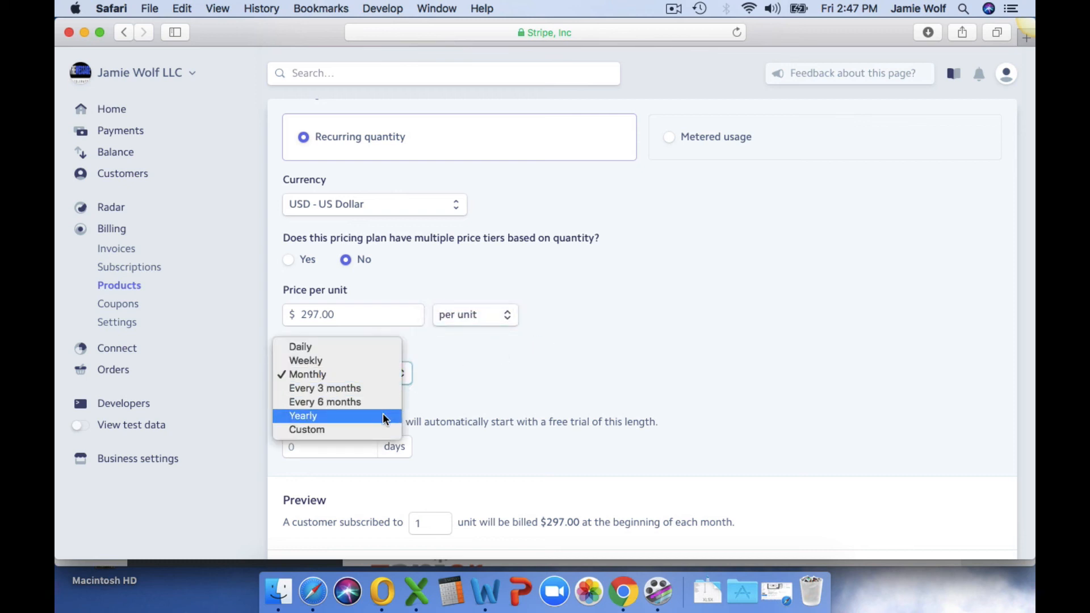
click(379, 429)
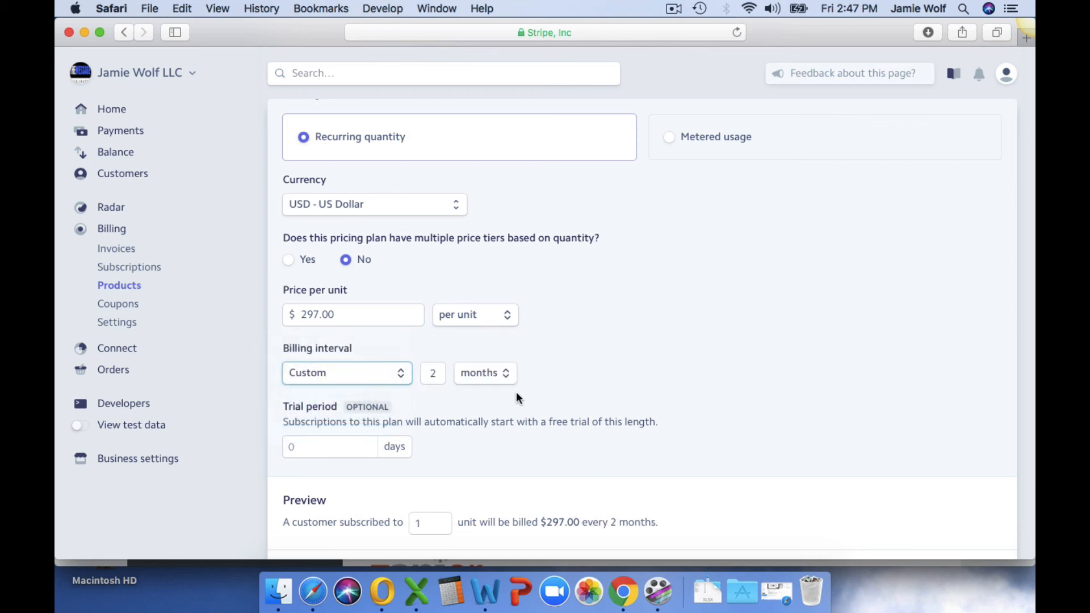
click(505, 372)
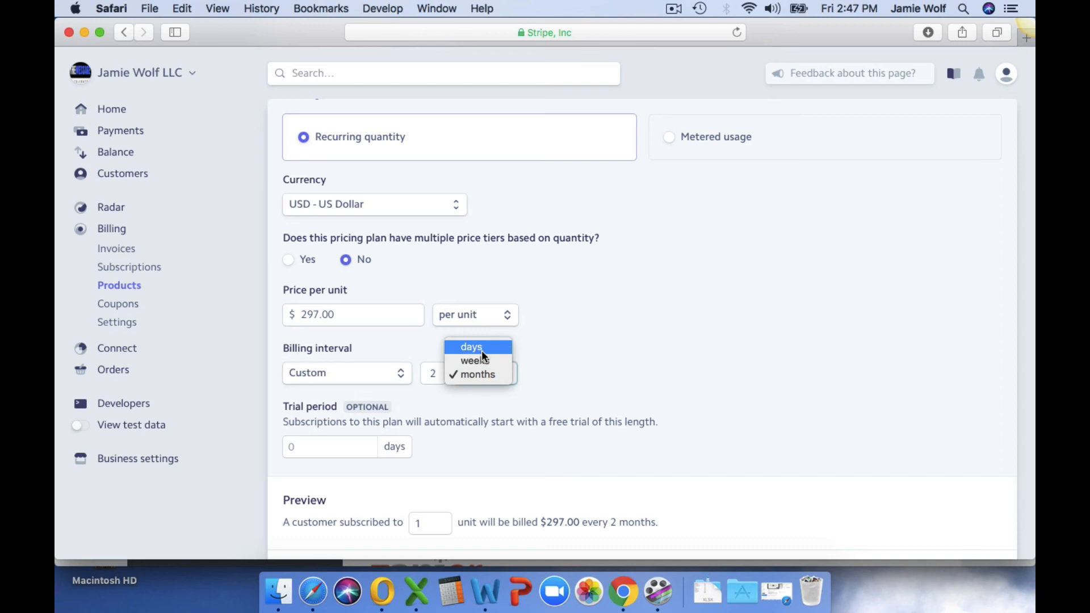
click(481, 350)
- Set the pricing plan's billing interval to Yearly
click(403, 373)
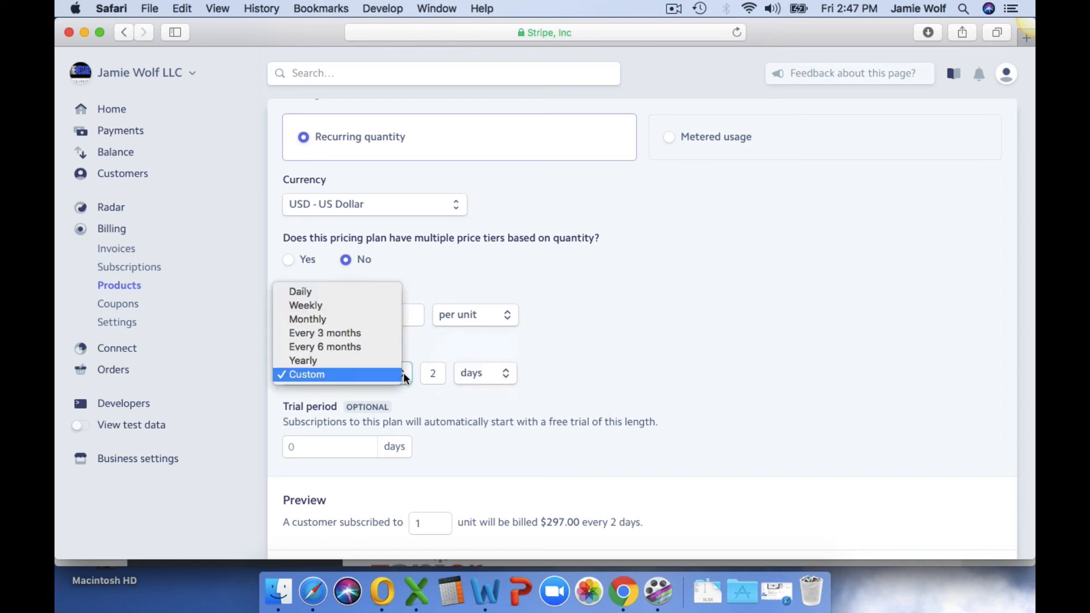
click(367, 360)
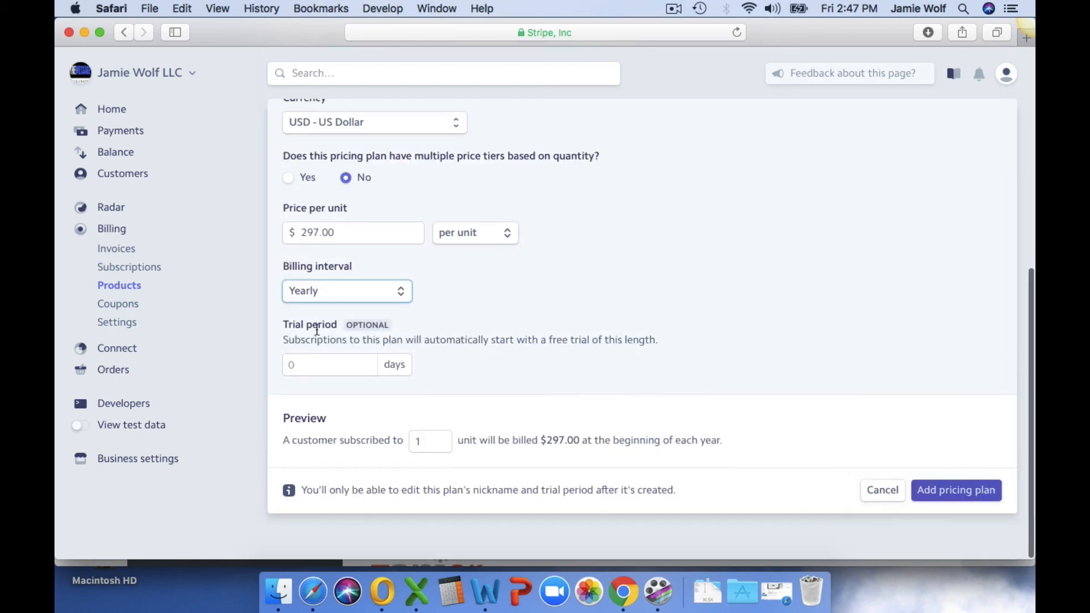